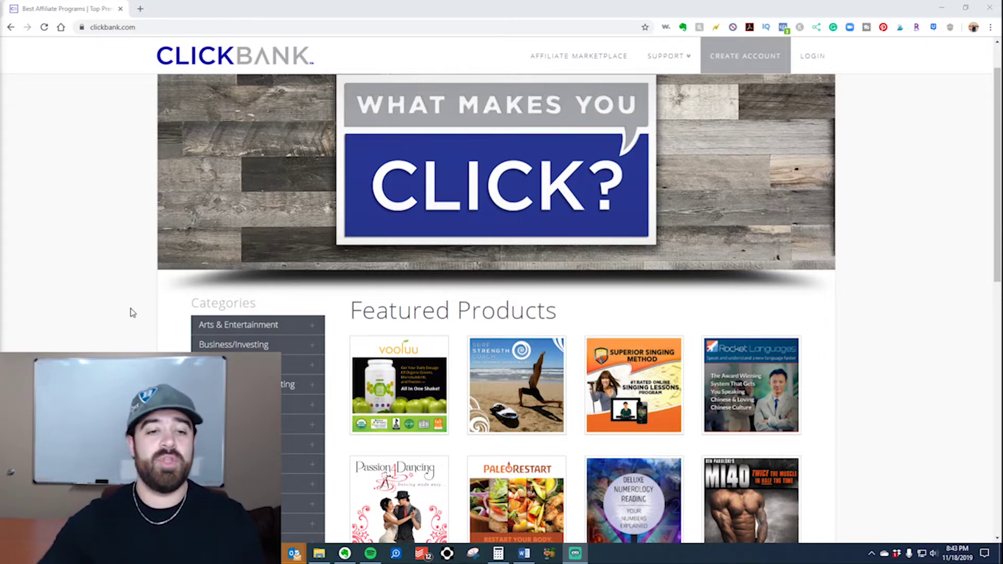
Browse the featured products and the Games category listings, ending back on the ClickBank home page
{"action": "scroll", "coordinate": [293, 326], "scroll_direction": "down", "scroll_amount": 4}
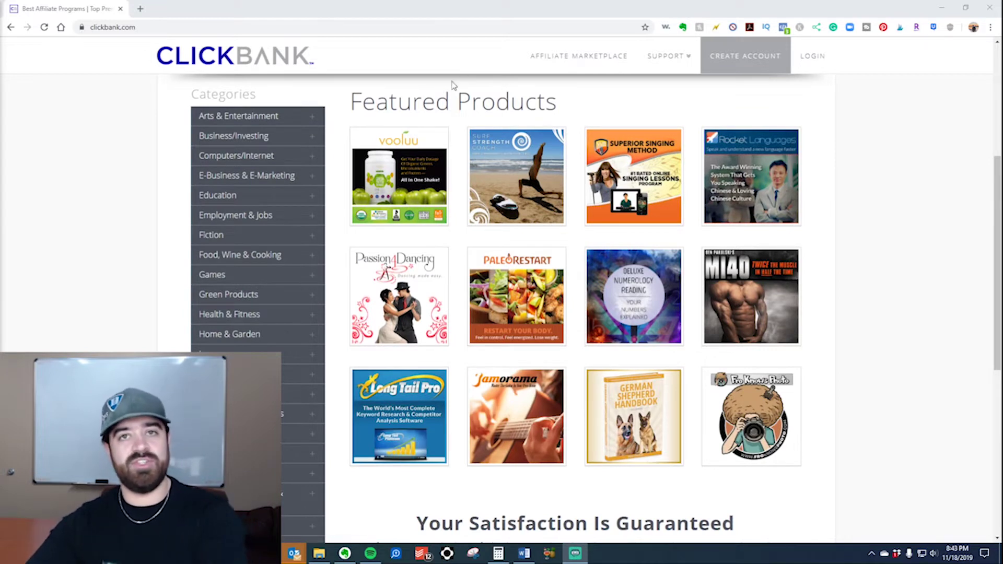
{"action": "mouse_move", "coordinate": [426, 149]}
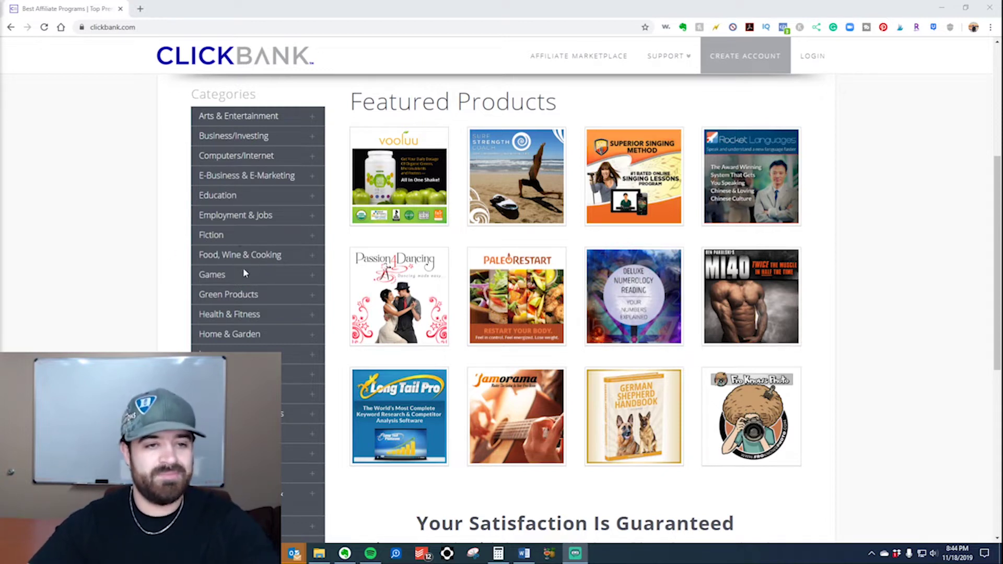
{"action": "left_click", "coordinate": [219, 281]}
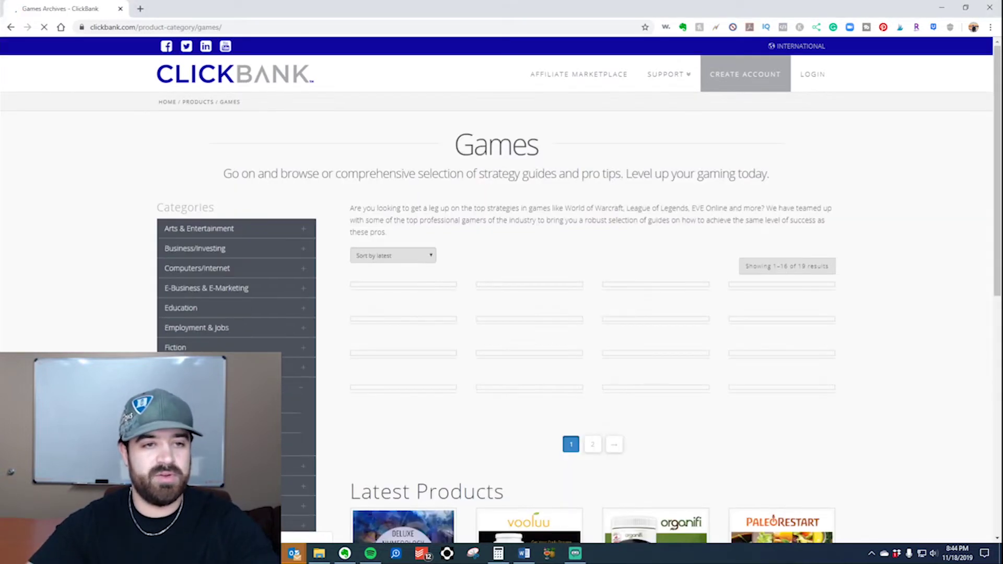
{"action": "scroll", "coordinate": [67, 132], "scroll_direction": "down", "scroll_amount": 4}
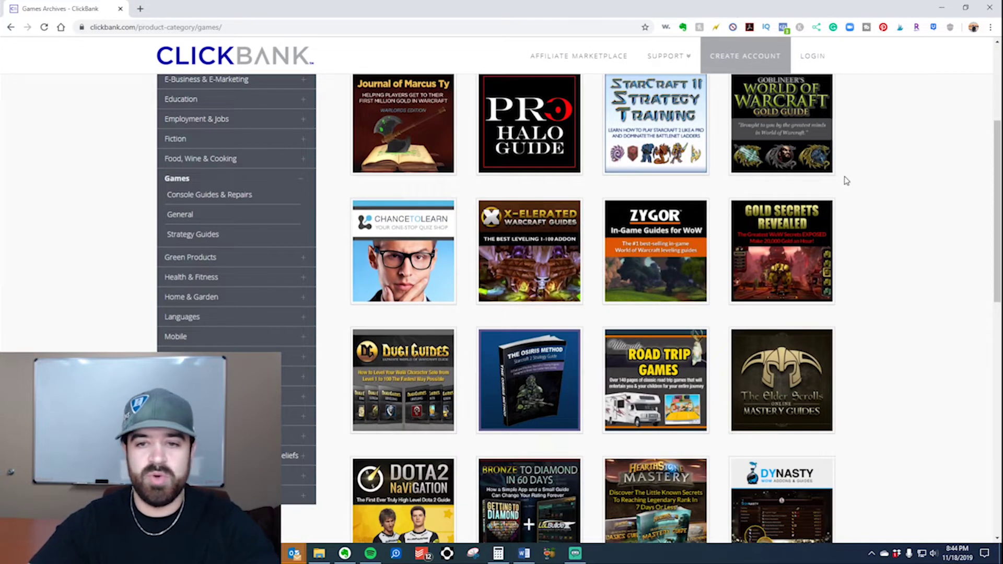
{"action": "scroll", "coordinate": [847, 181], "scroll_direction": "down", "scroll_amount": 3}
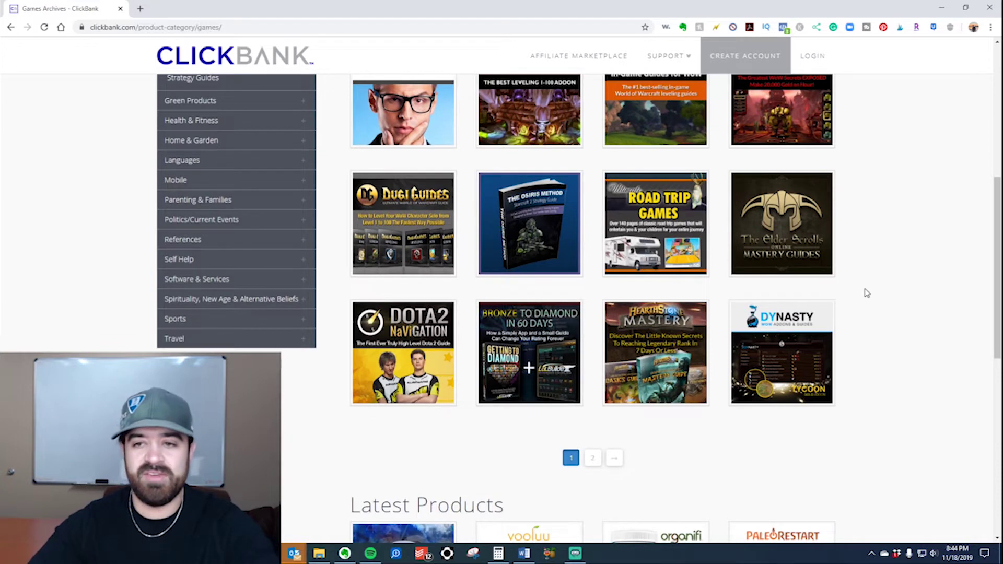
{"action": "scroll", "coordinate": [867, 293], "scroll_direction": "up", "scroll_amount": 3}
{"action": "left_click", "coordinate": [10, 30]}
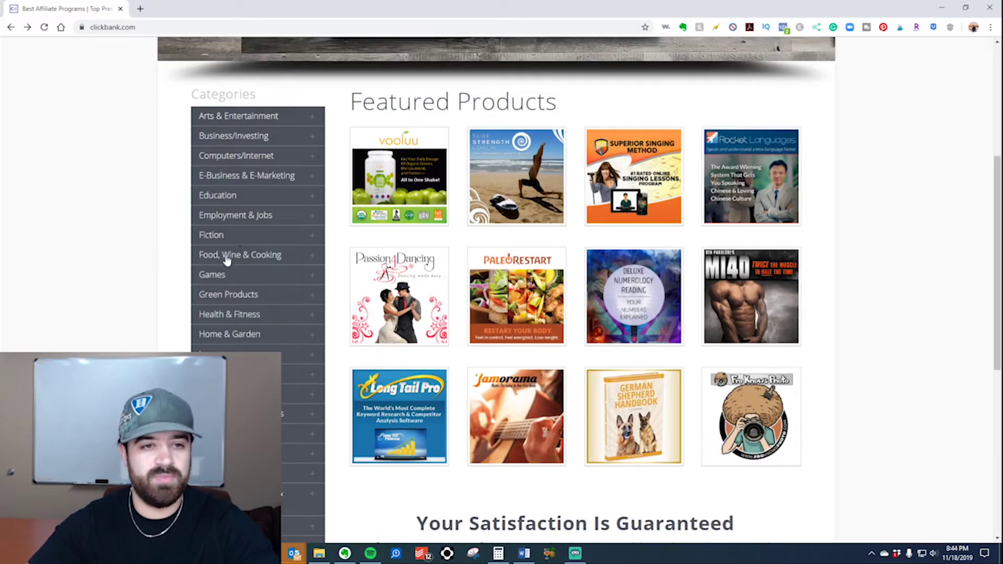
Open the Food, Wine & Cooking category and look through its product listings
{"action": "left_click", "coordinate": [227, 257]}
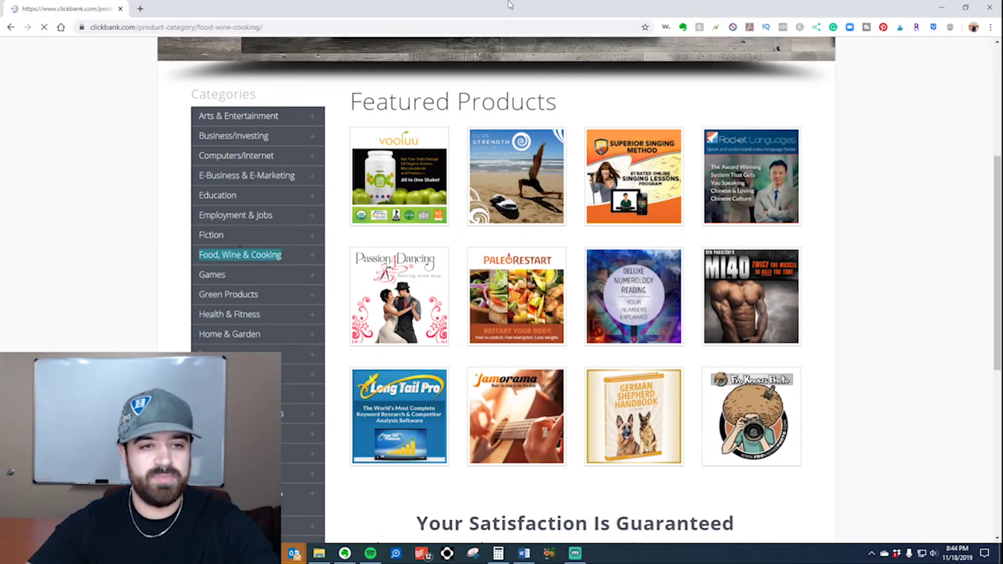
{"action": "scroll", "coordinate": [925, 308], "scroll_direction": "down", "scroll_amount": 2}
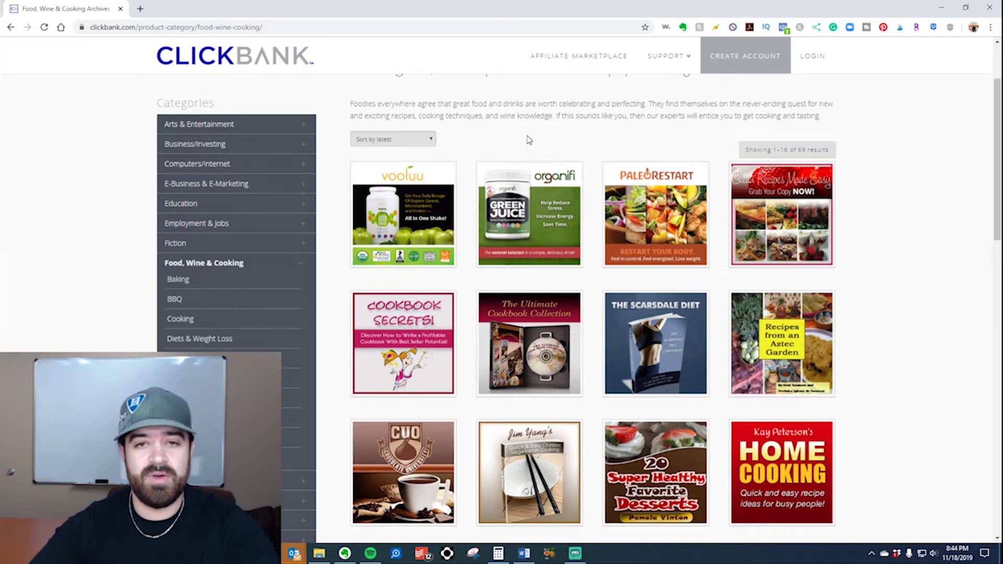
{"action": "scroll", "coordinate": [911, 220], "scroll_direction": "down", "scroll_amount": 3}
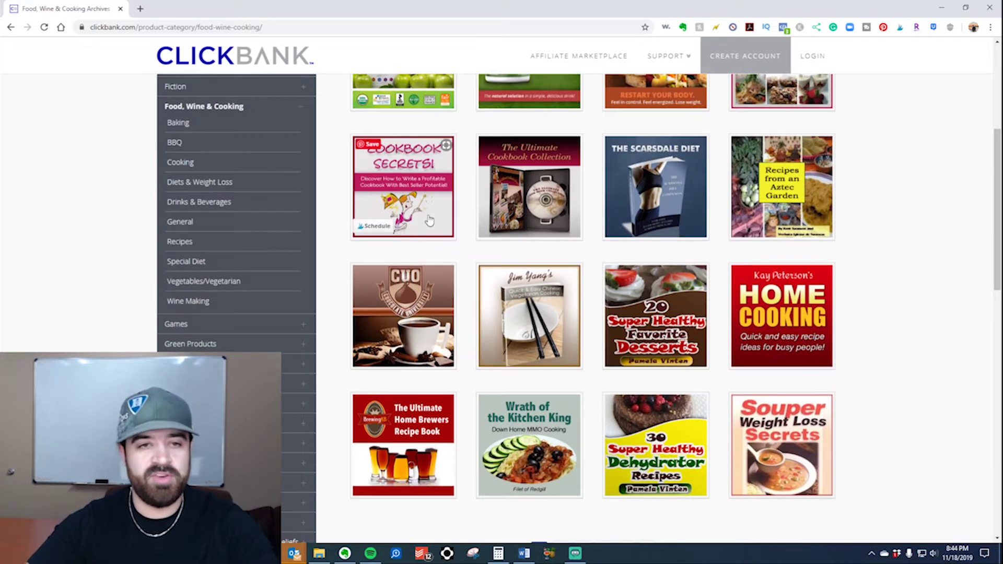
{"action": "scroll", "coordinate": [751, 235], "scroll_direction": "up", "scroll_amount": 5}
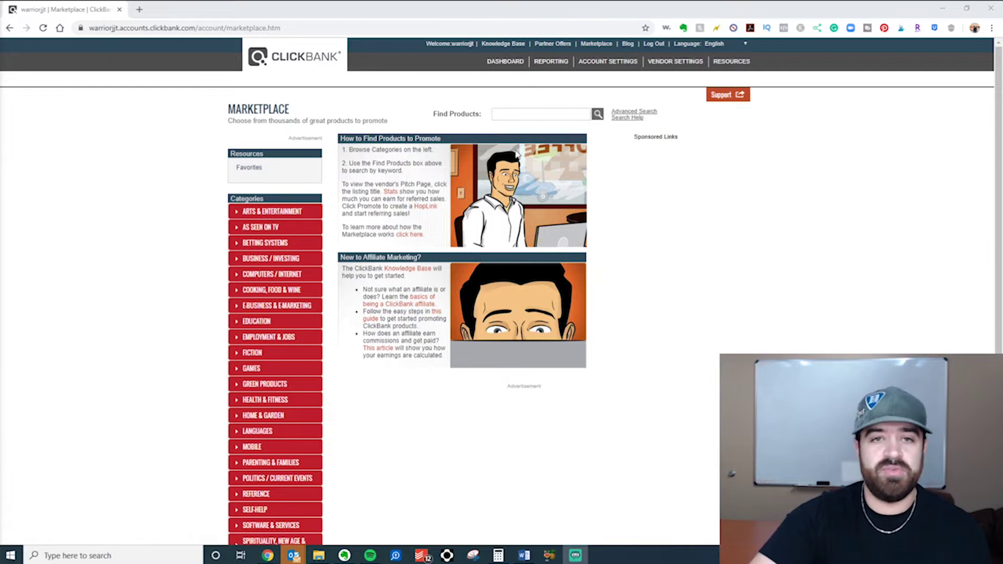
Open the account Marketplace, view the Knowledge Base help topics in a separate tab, and close that tab
{"action": "left_click", "coordinate": [596, 44]}
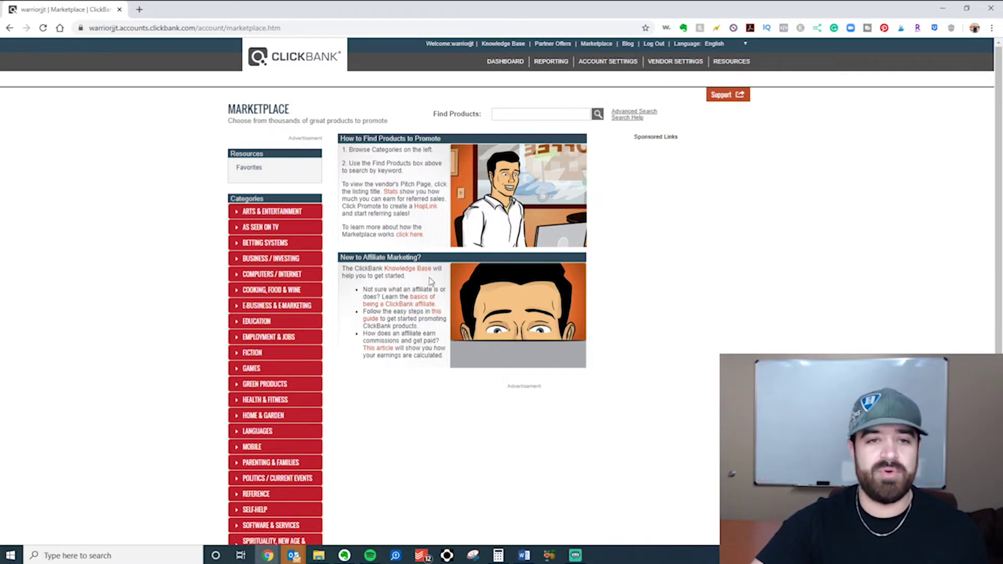
{"action": "middle_click", "coordinate": [413, 270]}
{"action": "left_click", "coordinate": [191, 7]}
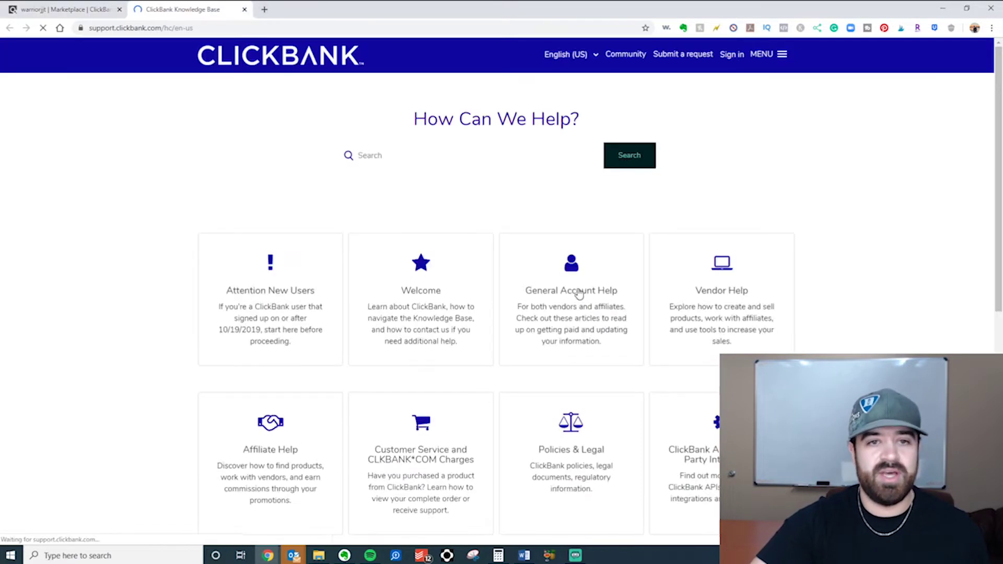
{"action": "scroll", "coordinate": [425, 186], "scroll_direction": "down", "scroll_amount": 5}
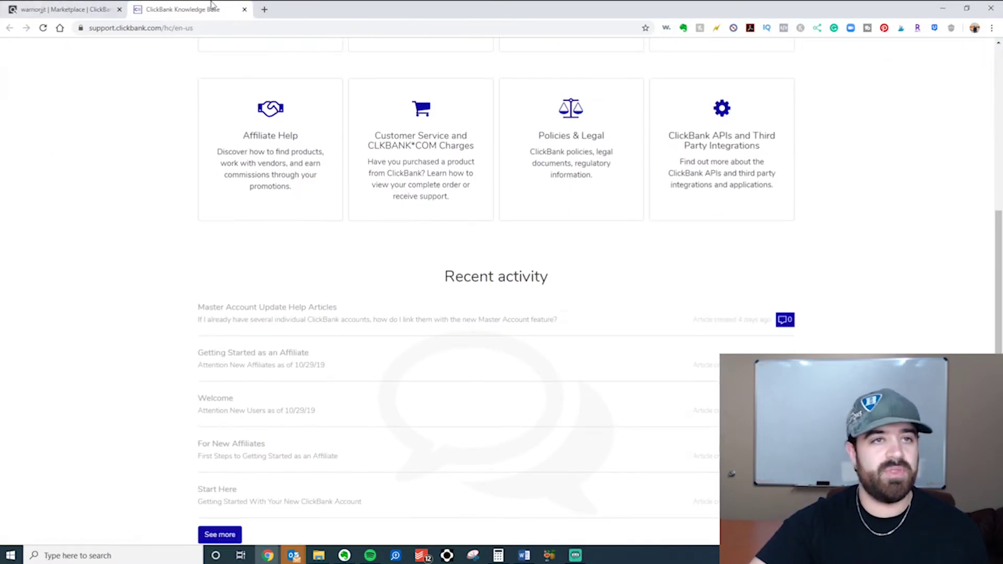
{"action": "left_click", "coordinate": [245, 9]}
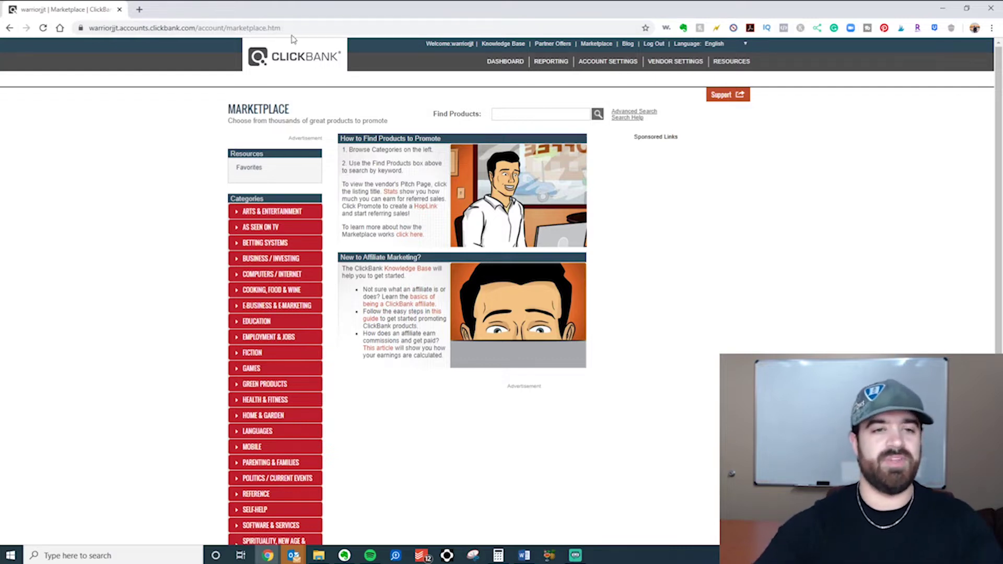
Expand the Health & Fitness category in the Marketplace and open its Diets & Weight Loss subcategory
{"action": "scroll", "coordinate": [151, 288], "scroll_direction": "down", "scroll_amount": 2}
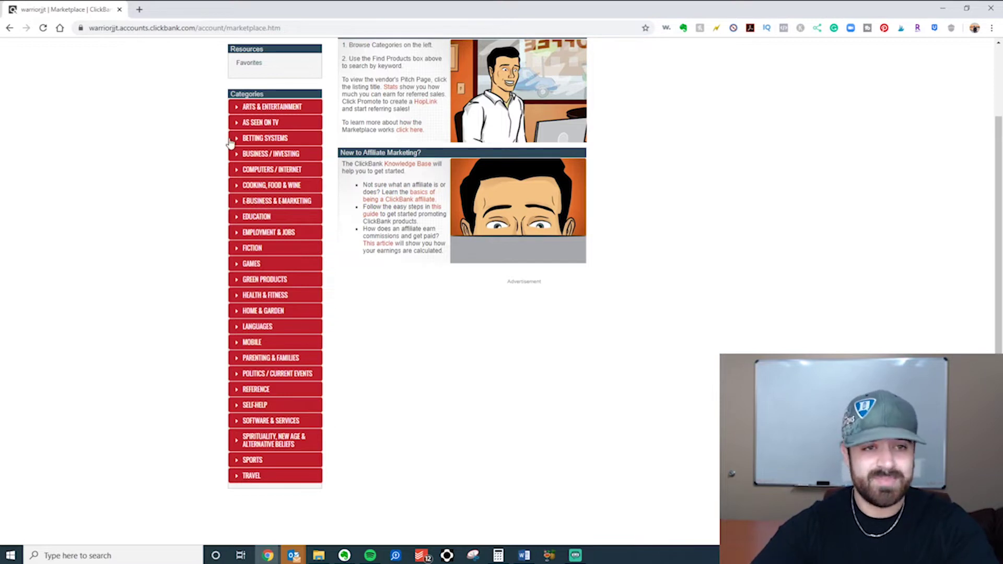
{"action": "left_click", "coordinate": [237, 297]}
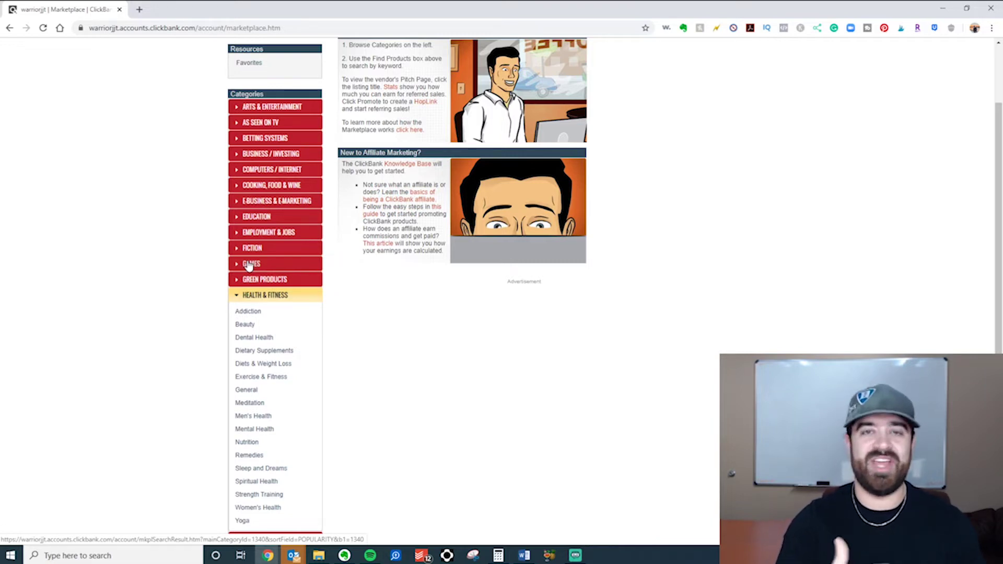
{"action": "scroll", "coordinate": [249, 266], "scroll_direction": "down", "scroll_amount": 2}
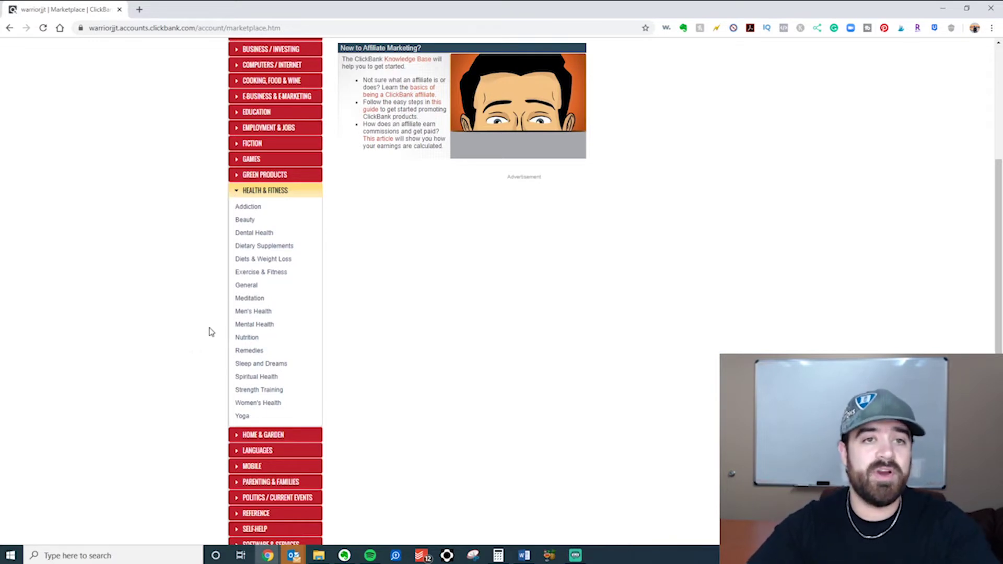
{"action": "scroll", "coordinate": [210, 332], "scroll_direction": "up", "scroll_amount": 1}
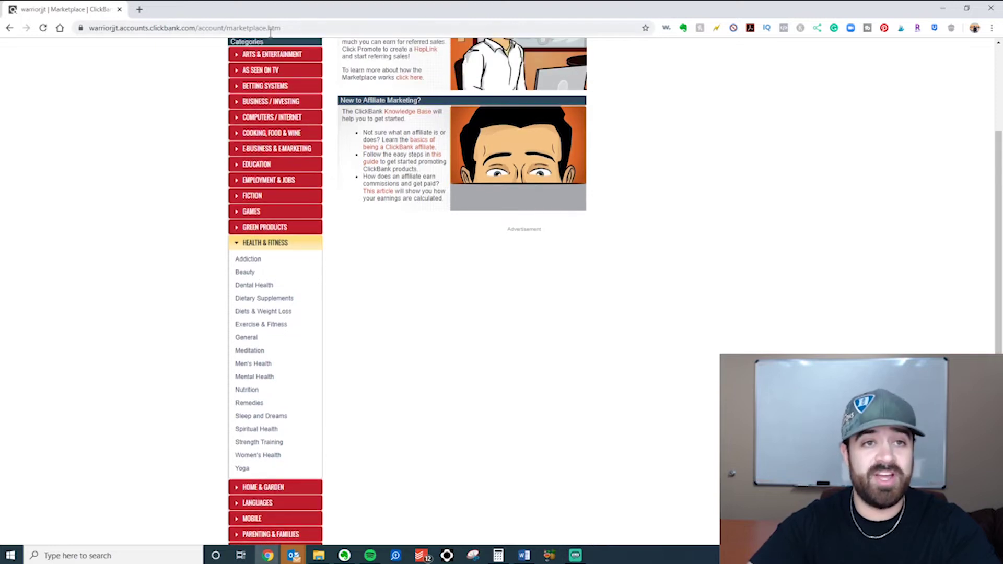
{"action": "scroll", "coordinate": [305, 186], "scroll_direction": "down", "scroll_amount": 2}
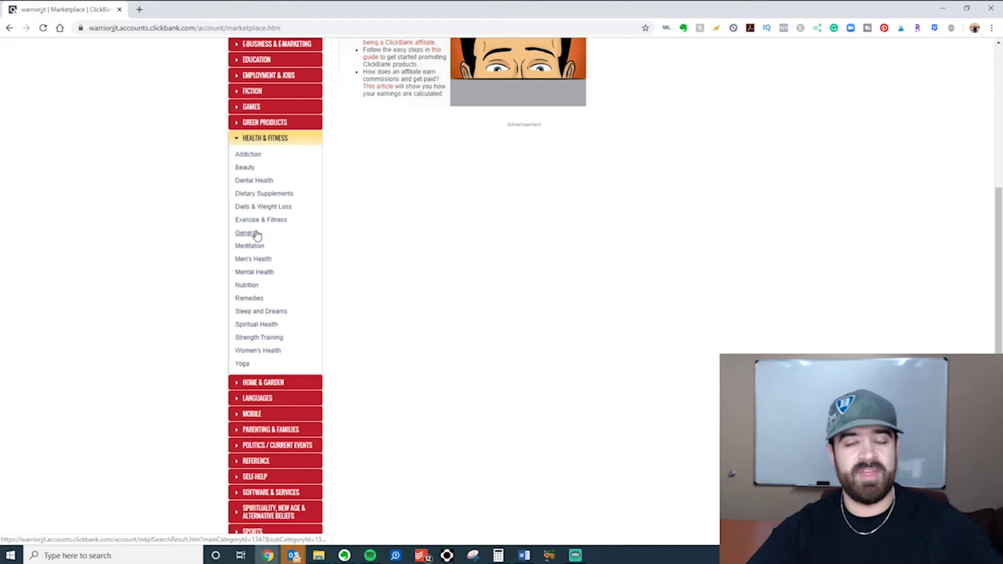
{"action": "left_click", "coordinate": [273, 209]}
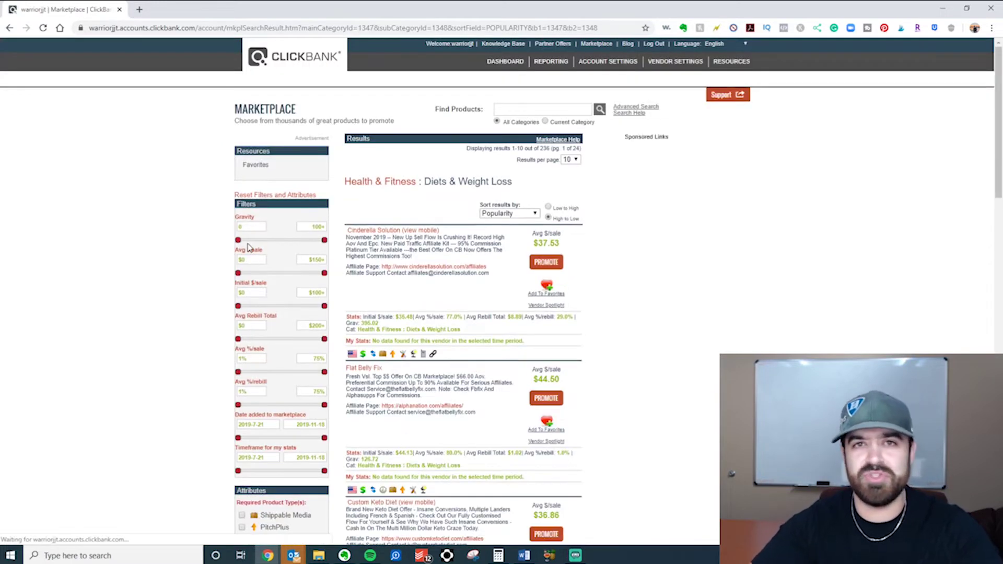
Look through the first page of Diets & Weight Loss results and check the total number of results
{"action": "scroll", "coordinate": [619, 228], "scroll_direction": "down", "scroll_amount": 2}
{"action": "scroll", "coordinate": [620, 230], "scroll_direction": "down", "scroll_amount": 2}
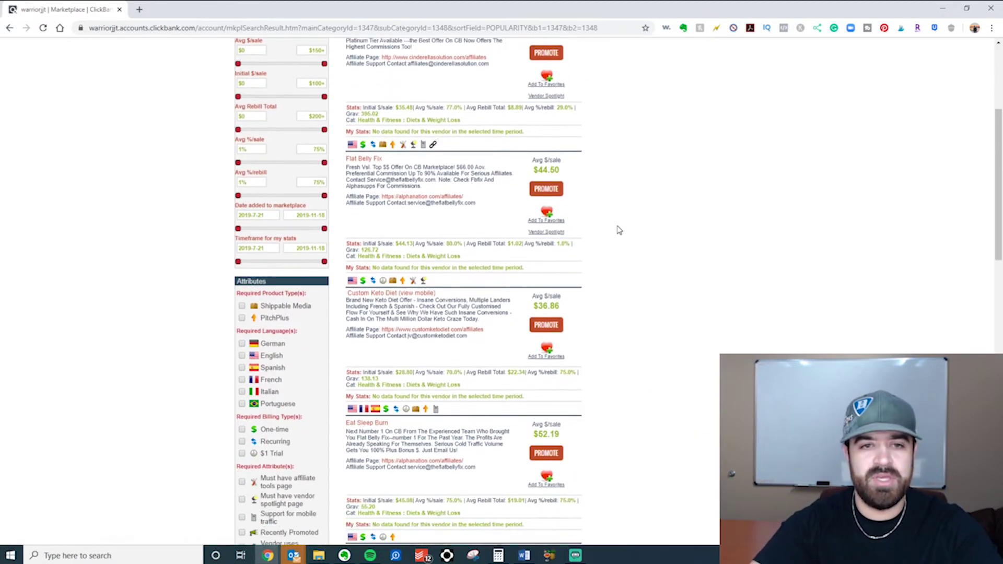
{"action": "scroll", "coordinate": [620, 230], "scroll_direction": "up", "scroll_amount": 1}
{"action": "scroll", "coordinate": [620, 224], "scroll_direction": "down", "scroll_amount": 6}
{"action": "scroll", "coordinate": [620, 219], "scroll_direction": "down", "scroll_amount": 3}
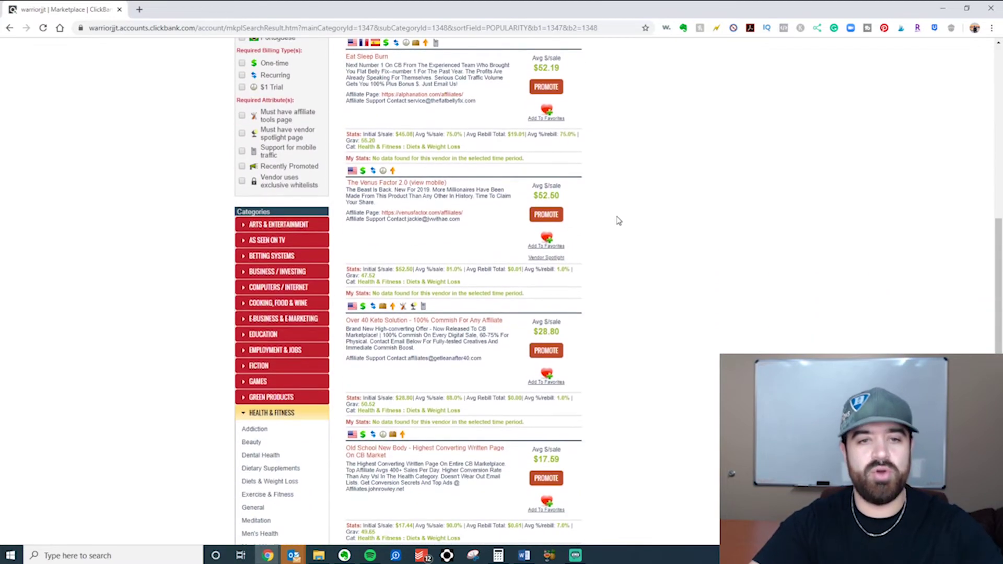
{"action": "scroll", "coordinate": [620, 210], "scroll_direction": "down", "scroll_amount": 1}
{"action": "scroll", "coordinate": [619, 209], "scroll_direction": "down", "scroll_amount": 10}
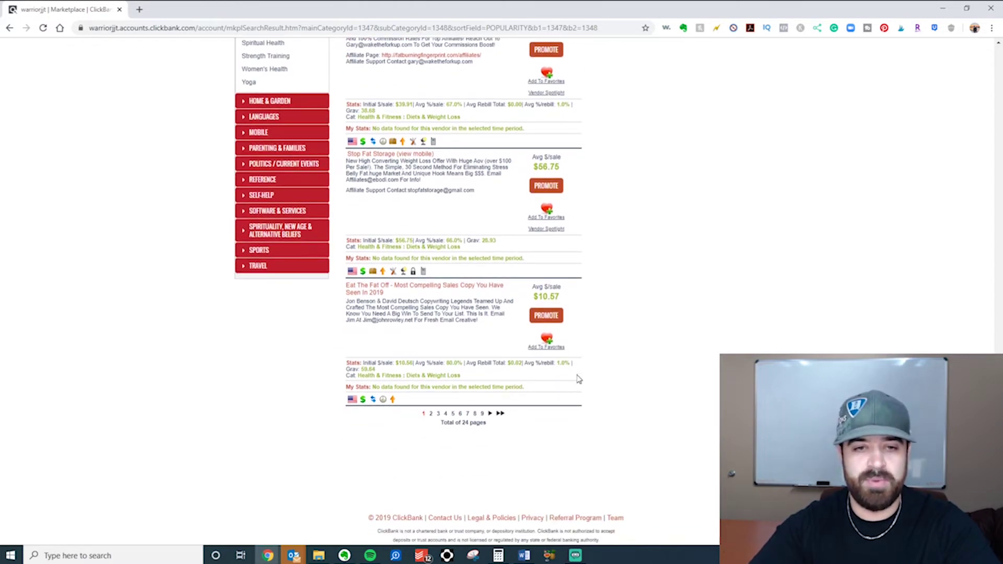
{"action": "scroll", "coordinate": [578, 339], "scroll_direction": "up", "scroll_amount": 15}
{"action": "scroll", "coordinate": [431, 196], "scroll_direction": "up", "scroll_amount": 5}
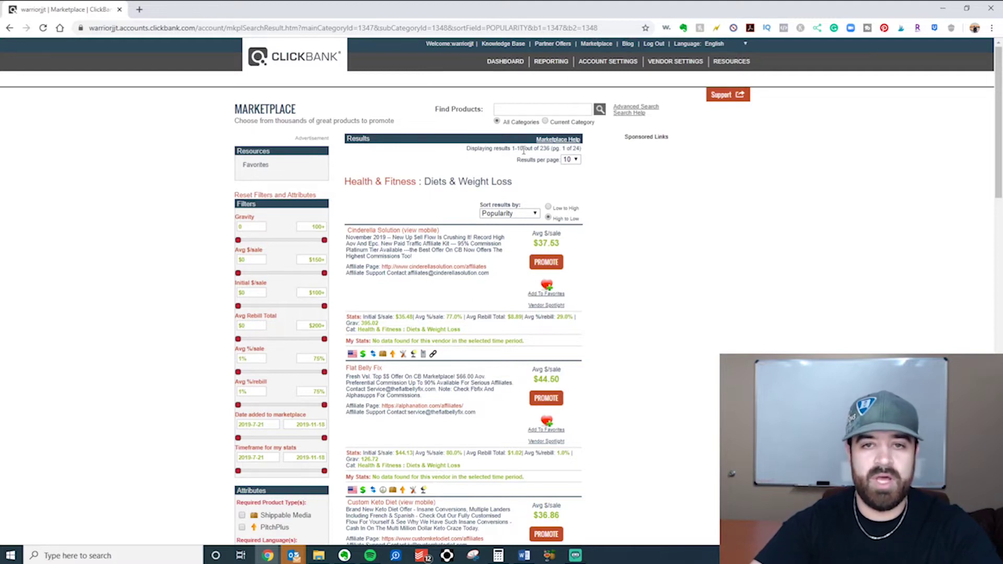
{"action": "left_click_drag", "start_coordinate": [540, 150], "coordinate": [553, 150]}
{"action": "left_click", "coordinate": [764, 293]}
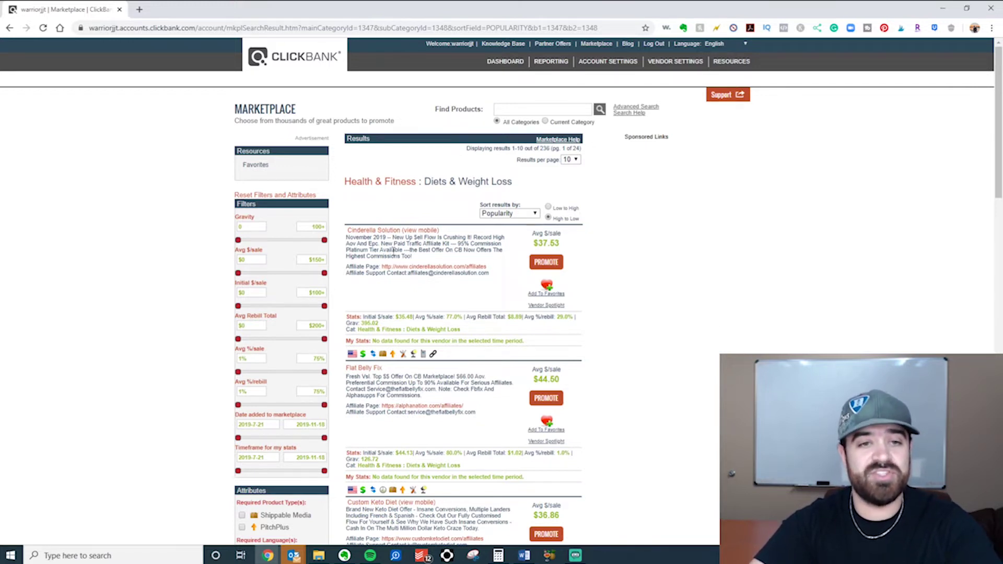
Examine the complete Cinderella Solution listing, including its description, affiliate page and stats
{"action": "scroll", "coordinate": [642, 222], "scroll_direction": "down", "scroll_amount": 2}
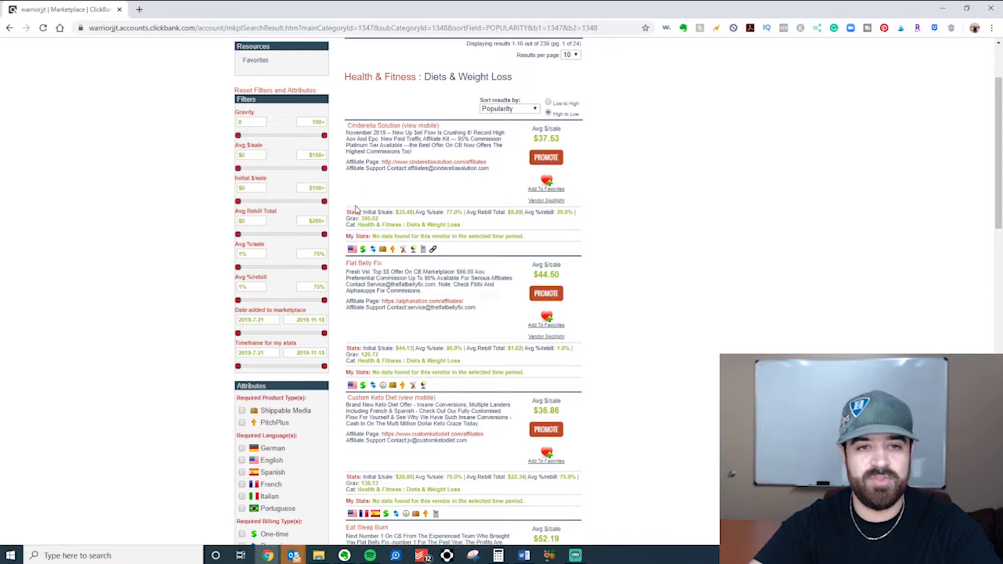
{"action": "left_click_drag", "start_coordinate": [346, 124], "coordinate": [485, 234]}
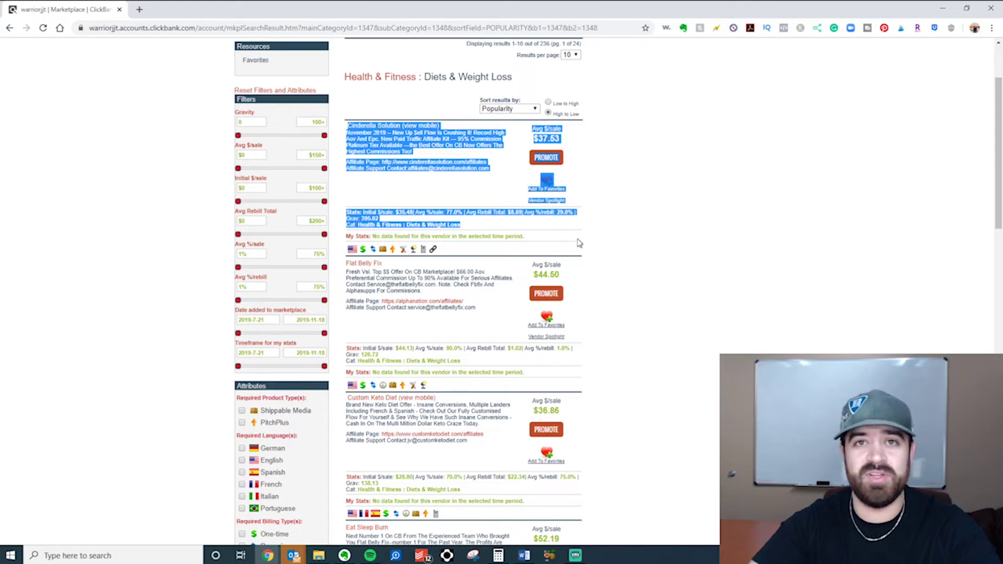
{"action": "left_click", "coordinate": [560, 245]}
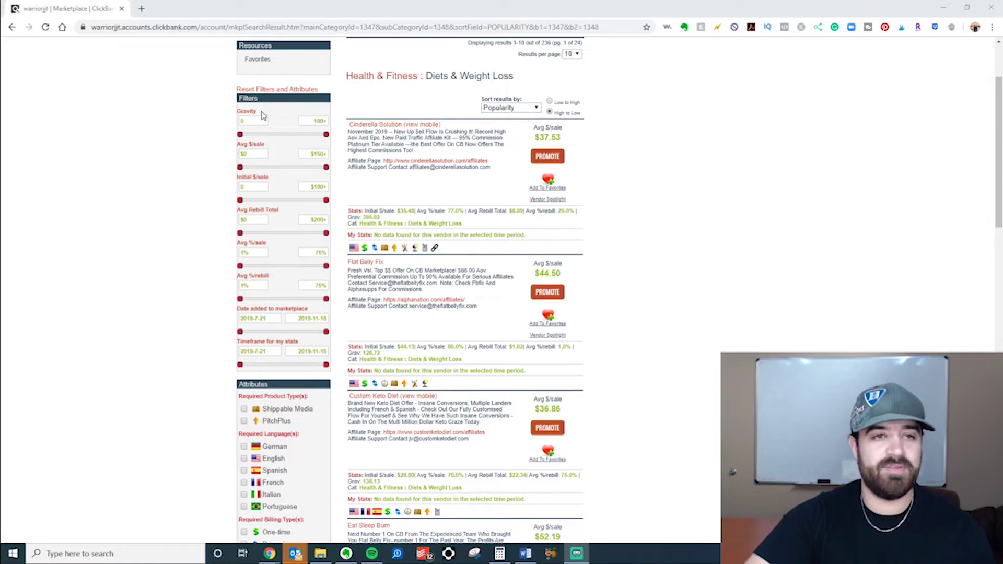
Examine the Gravity filter and the gravity score in the Cinderella Solution stats
{"action": "left_click_drag", "start_coordinate": [262, 112], "coordinate": [244, 113]}
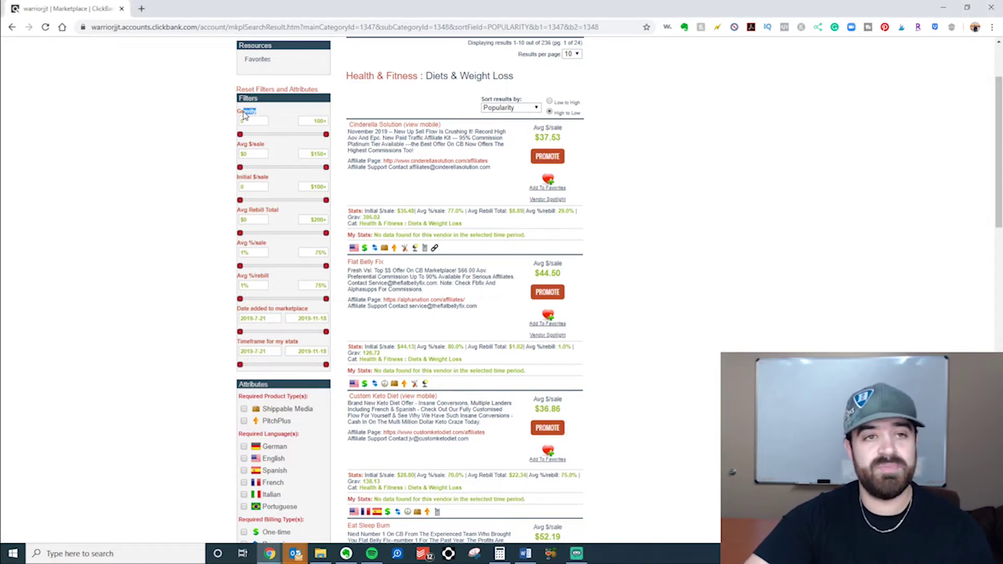
{"action": "left_click", "coordinate": [213, 137]}
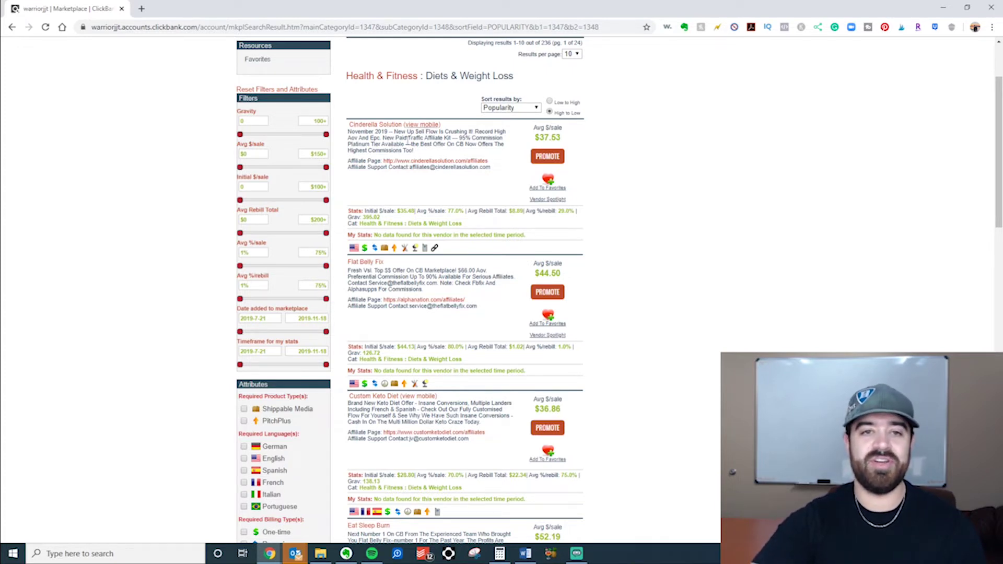
{"action": "left_click_drag", "start_coordinate": [381, 218], "coordinate": [362, 217]}
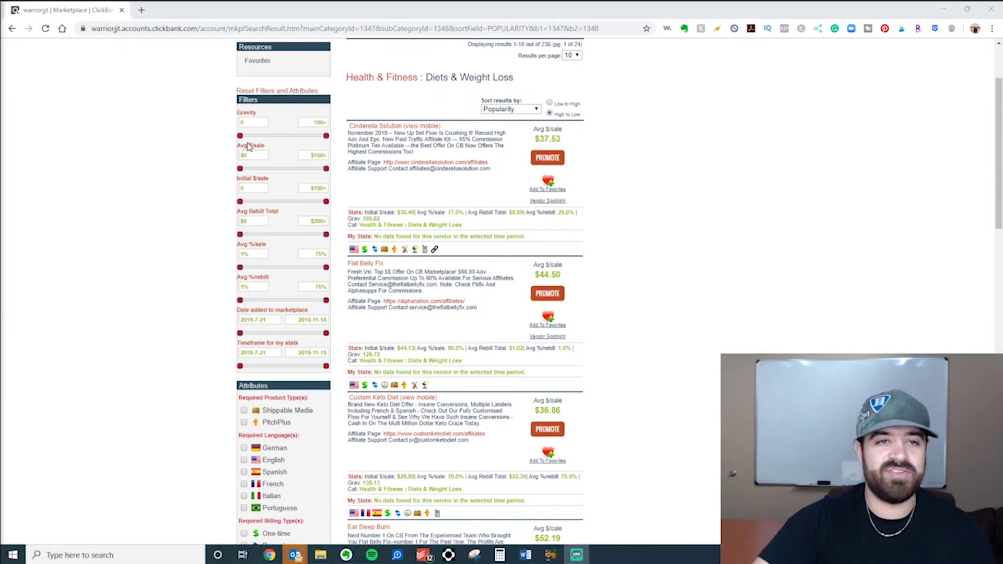
Compare the Avg $/sale figures of Cinderella Solution, Flat Belly Fix and Custom Keto Diet
{"action": "triple_click", "coordinate": [568, 141]}
{"action": "left_click_drag", "start_coordinate": [568, 141], "coordinate": [535, 138]}
{"action": "left_click_drag", "start_coordinate": [568, 279], "coordinate": [533, 263]}
{"action": "left_click_drag", "start_coordinate": [568, 413], "coordinate": [537, 400]}
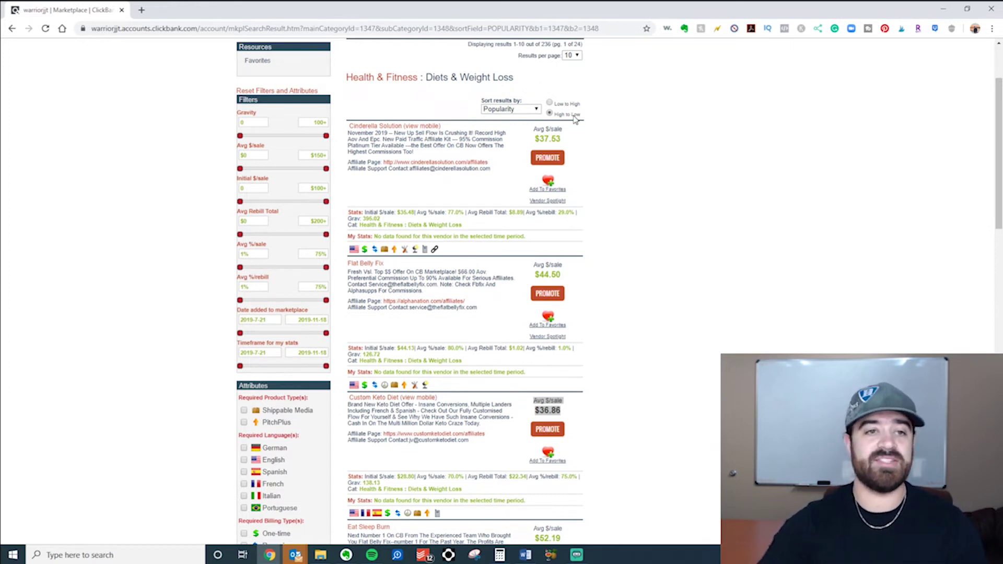
Examine the Initial $/sale filter and the matching figure in the Cinderella Solution stats
{"action": "left_click_drag", "start_coordinate": [281, 180], "coordinate": [235, 181]}
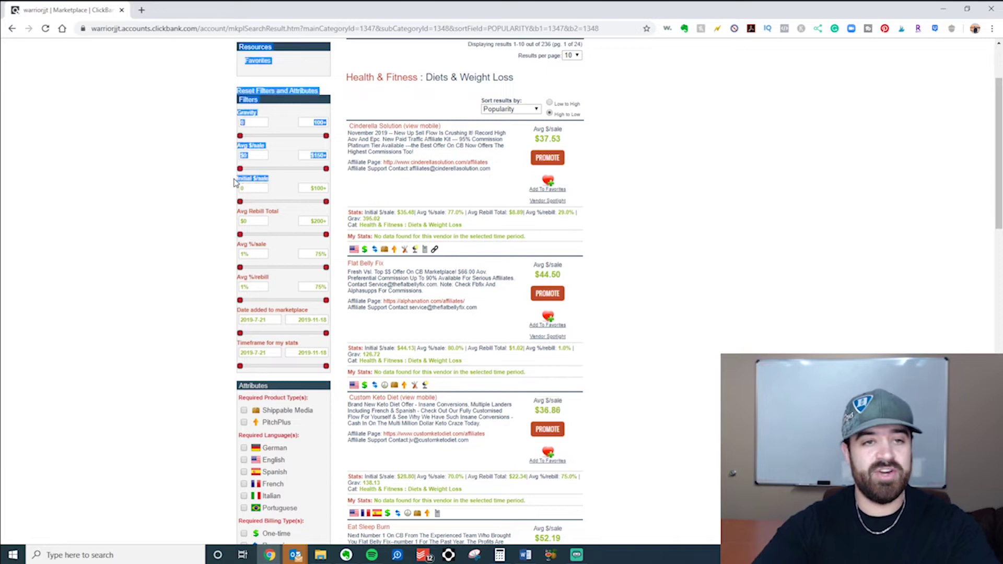
{"action": "left_click", "coordinate": [282, 183]}
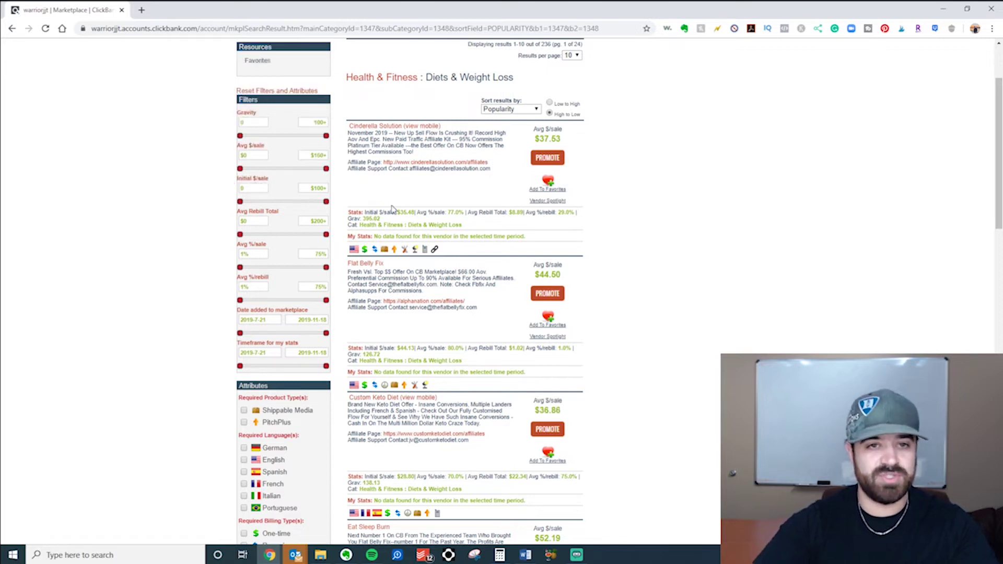
{"action": "left_click_drag", "start_coordinate": [365, 212], "coordinate": [408, 213]}
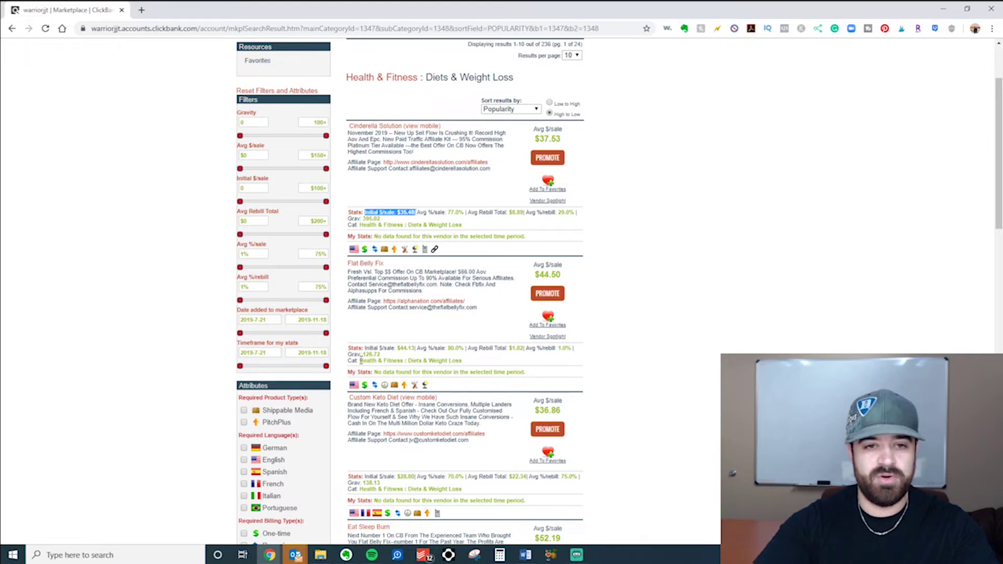
Compare the Initial $/sale figures in the Flat Belly Fix and Cinderella Solution stats
{"action": "left_click_drag", "start_coordinate": [365, 348], "coordinate": [419, 353]}
{"action": "left_click", "coordinate": [167, 190]}
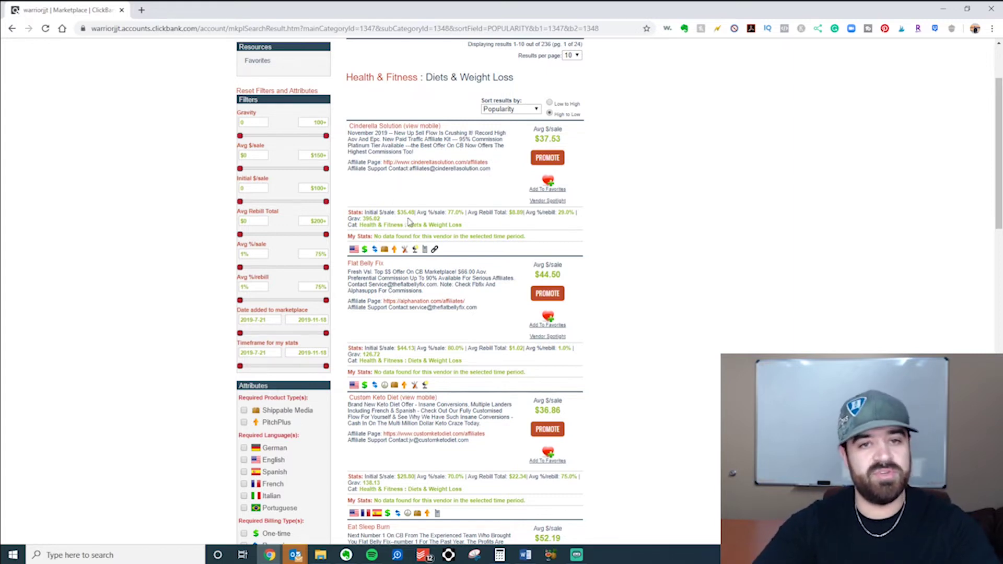
{"action": "left_click_drag", "start_coordinate": [418, 213], "coordinate": [368, 219]}
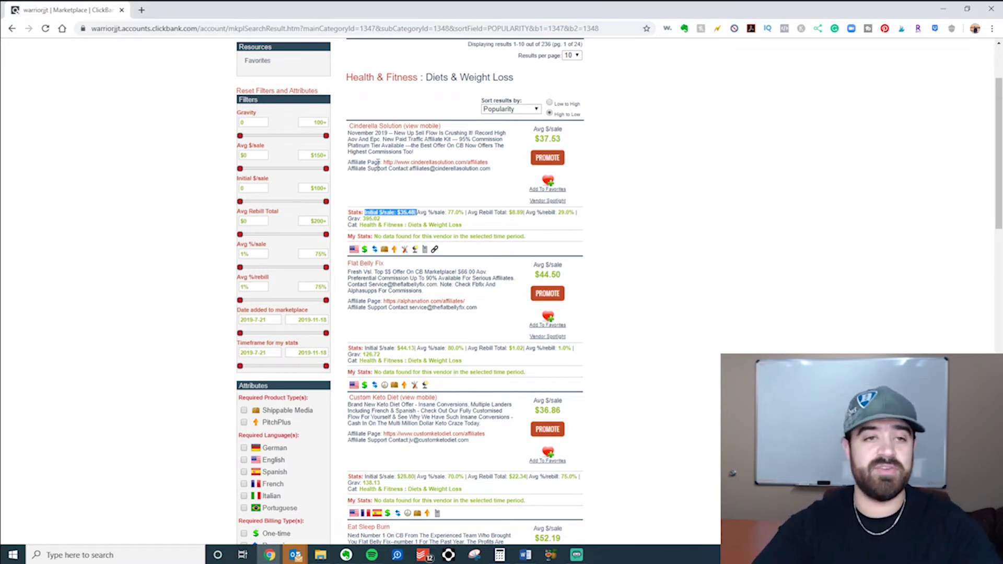
Examine the Avg Rebill Total filter and the matching figure in the Cinderella Solution stats
{"action": "left_click", "coordinate": [184, 238]}
{"action": "left_click_drag", "start_coordinate": [281, 212], "coordinate": [172, 216]}
{"action": "left_click", "coordinate": [172, 210]}
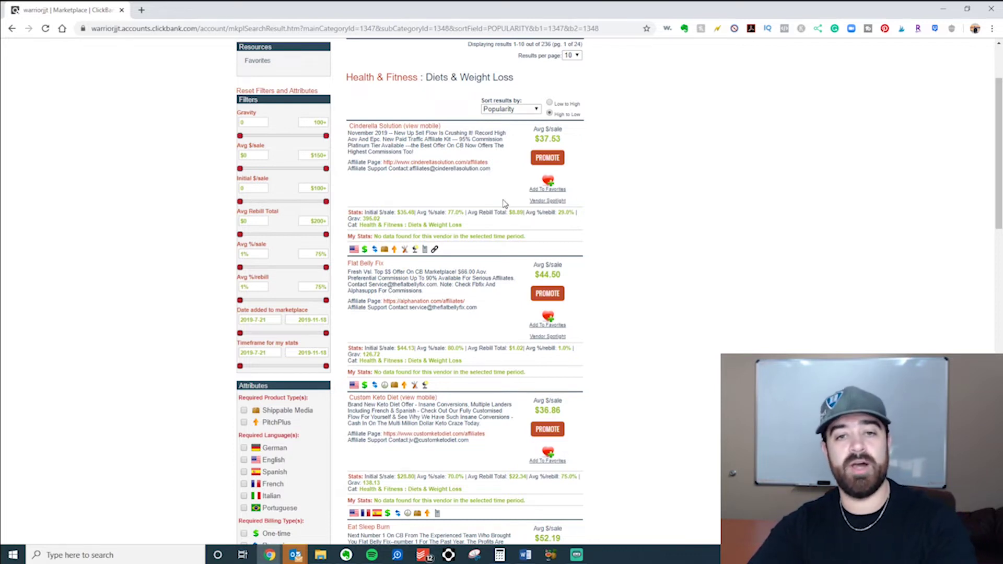
{"action": "left_click_drag", "start_coordinate": [476, 215], "coordinate": [532, 214]}
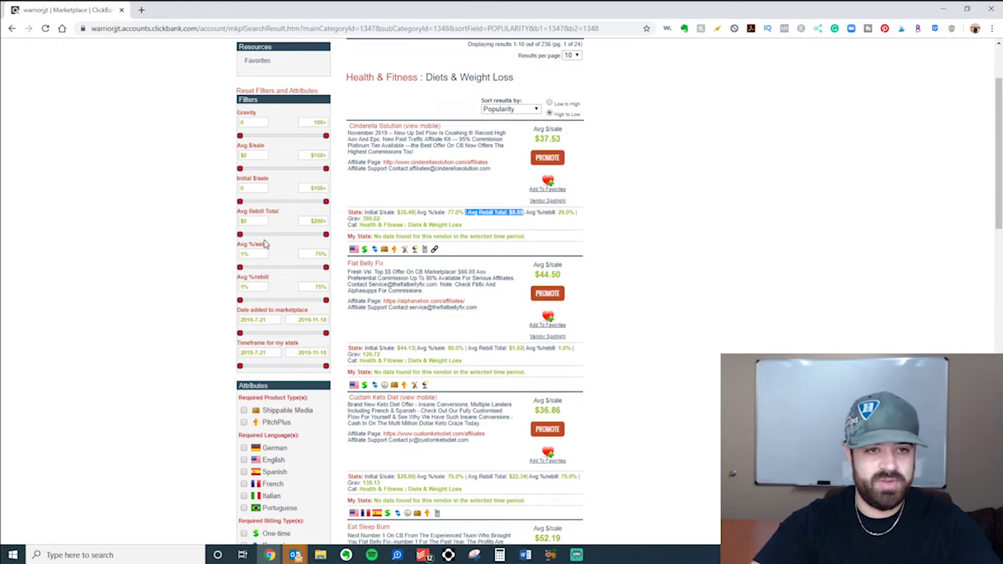
Examine the Avg %/sale filter and the Avg %/sale and Avg %/rebill figures in the Cinderella Solution stats
{"action": "left_click_drag", "start_coordinate": [271, 247], "coordinate": [240, 250]}
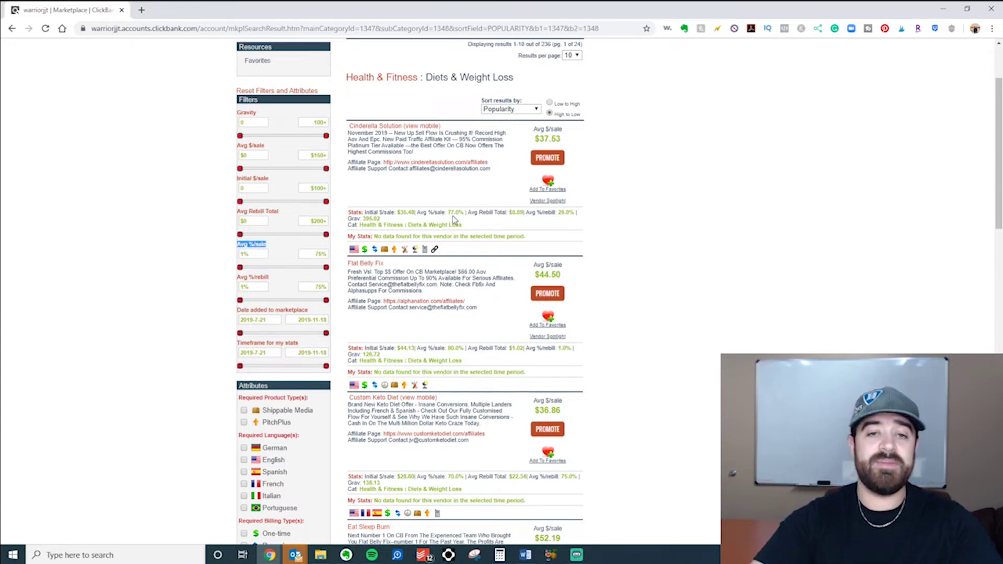
{"action": "left_click_drag", "start_coordinate": [417, 212], "coordinate": [460, 210]}
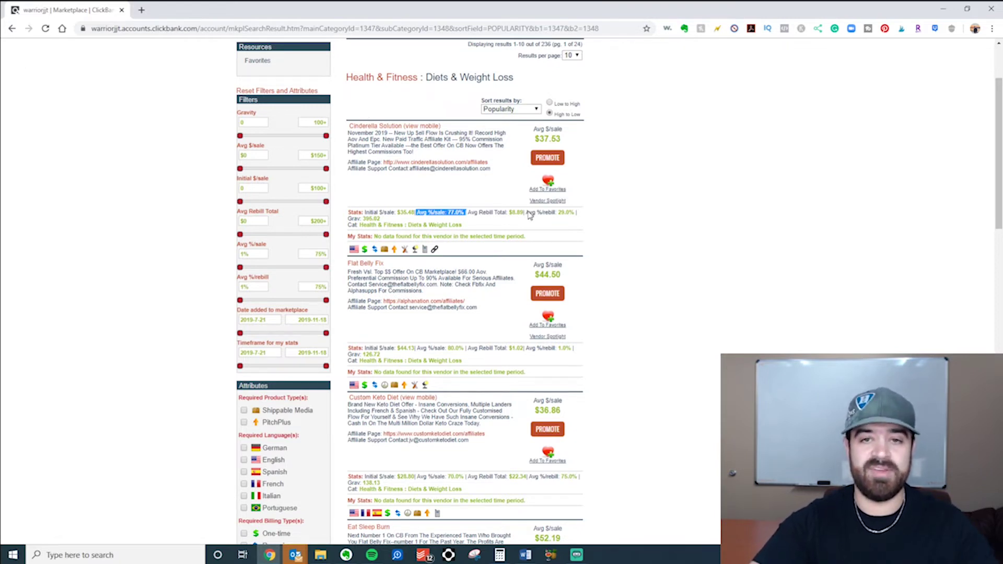
{"action": "left_click_drag", "start_coordinate": [526, 214], "coordinate": [562, 214]}
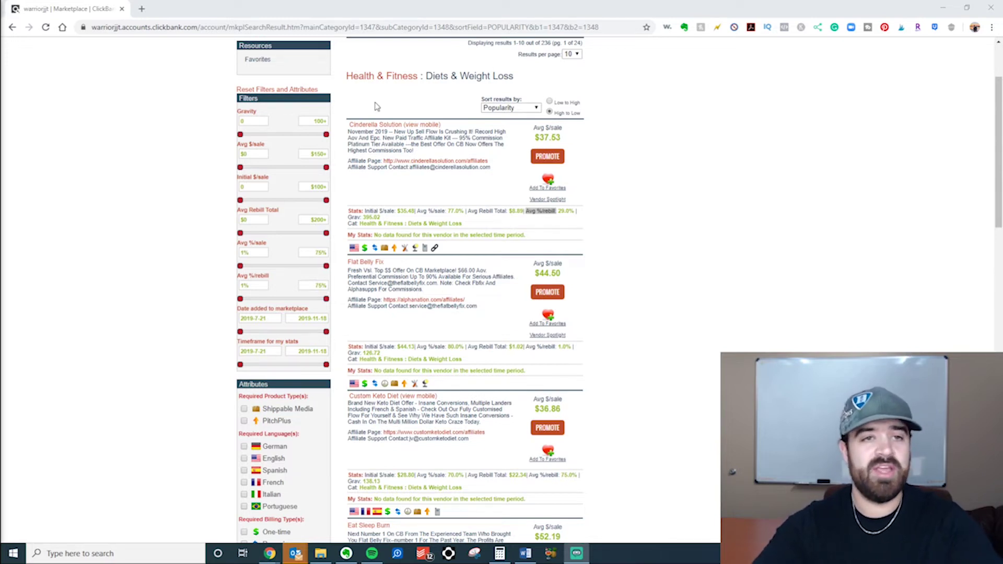
Sort the Diets & Weight Loss results by Gravity
{"action": "left_click", "coordinate": [241, 135]}
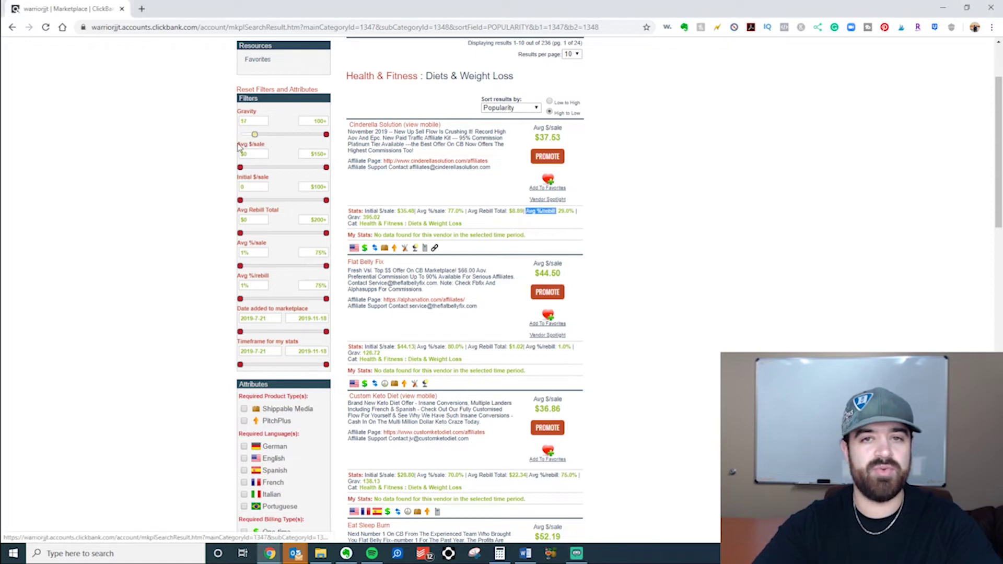
{"action": "left_click", "coordinate": [534, 109]}
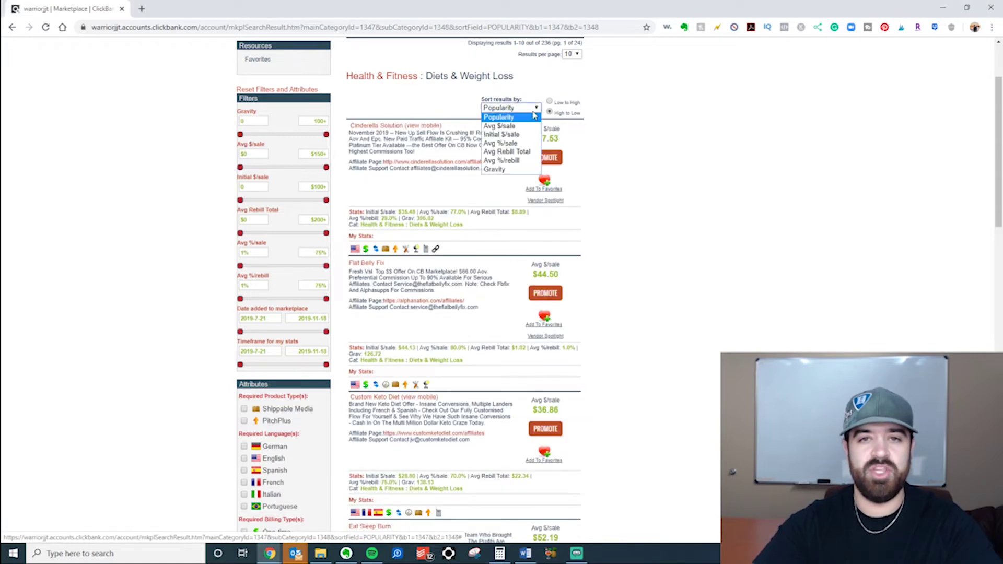
{"action": "left_click", "coordinate": [509, 170]}
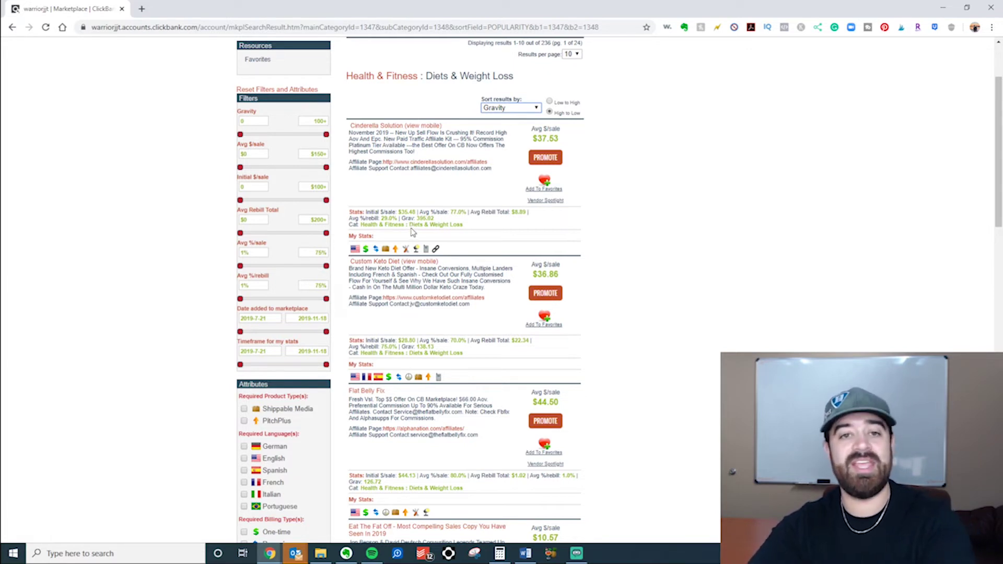
Look over the gravity-sorted products and open the Cinderella Solution sales page in a new tab
{"action": "scroll", "coordinate": [563, 217], "scroll_direction": "down", "scroll_amount": 1}
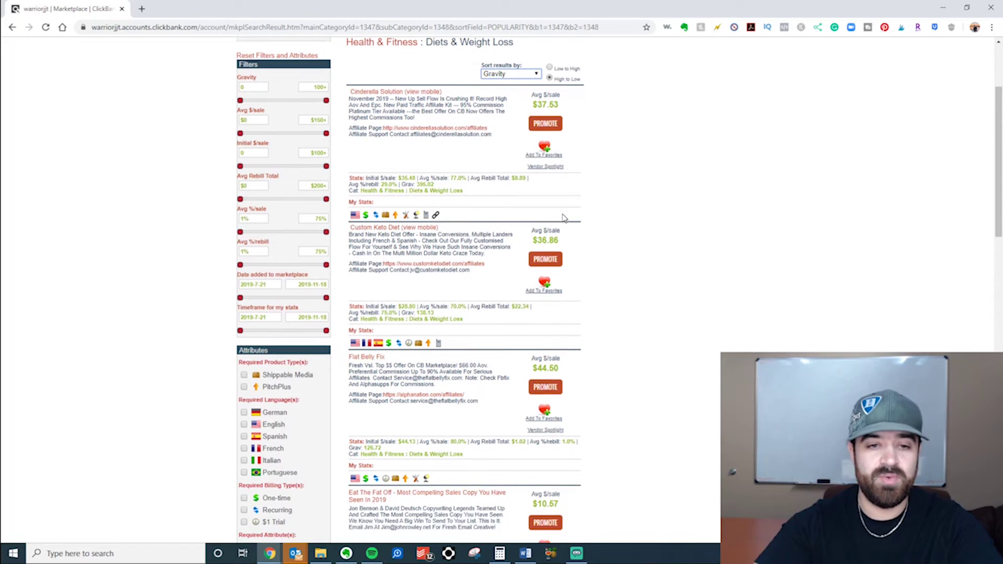
{"action": "scroll", "coordinate": [563, 218], "scroll_direction": "down", "scroll_amount": 2}
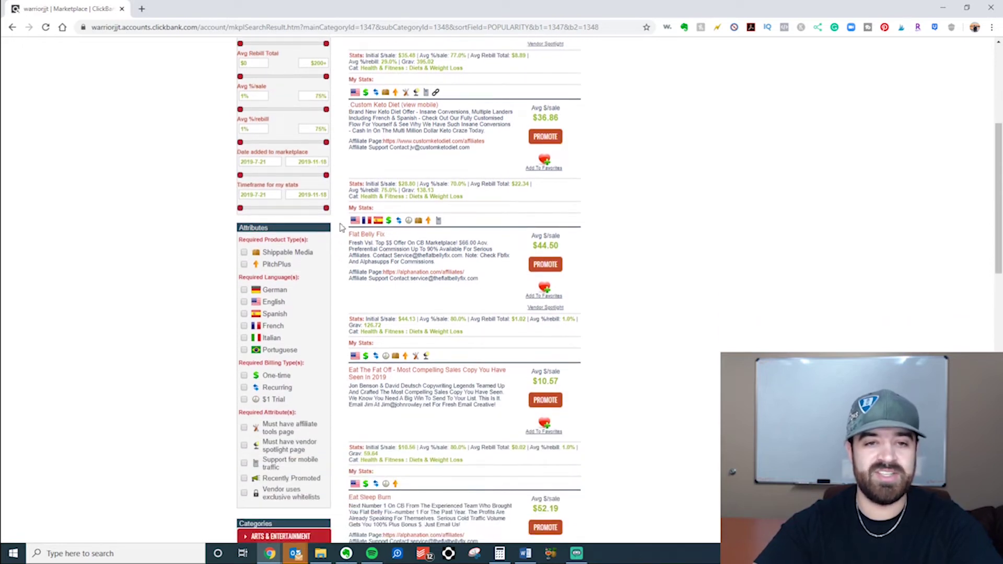
{"action": "scroll", "coordinate": [407, 315], "scroll_direction": "down", "scroll_amount": 4}
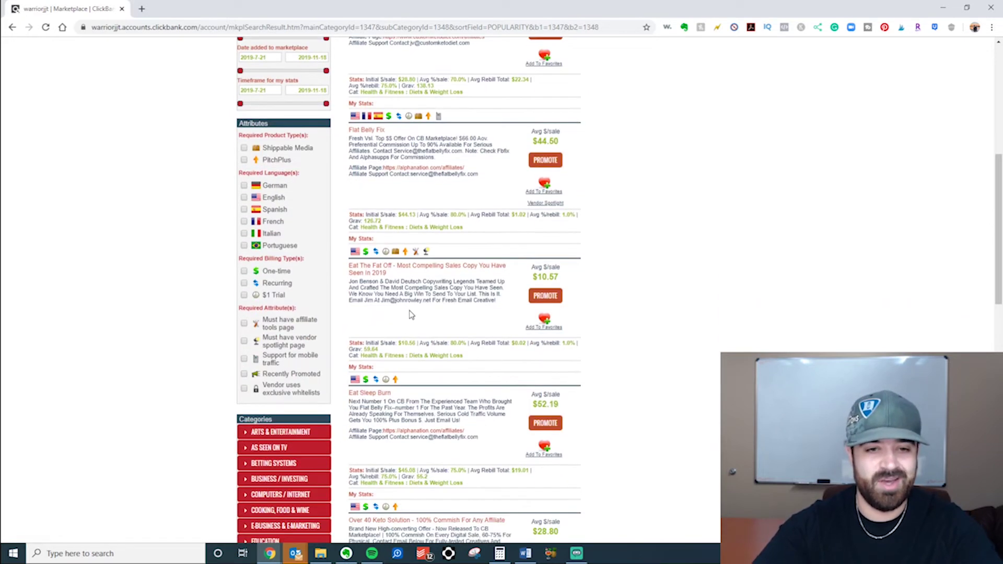
{"action": "scroll", "coordinate": [413, 308], "scroll_direction": "up", "scroll_amount": 9}
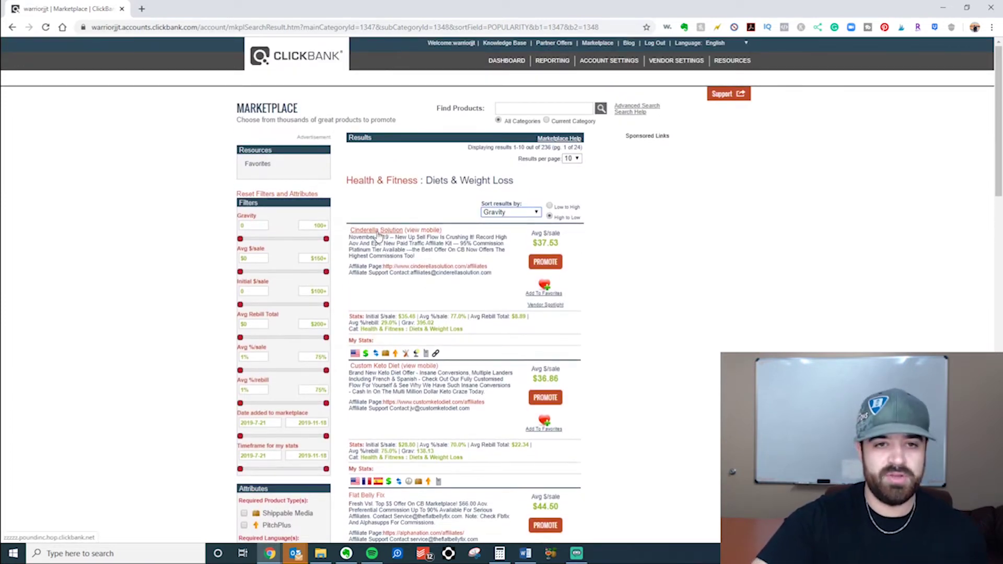
{"action": "middle_click", "coordinate": [378, 233]}
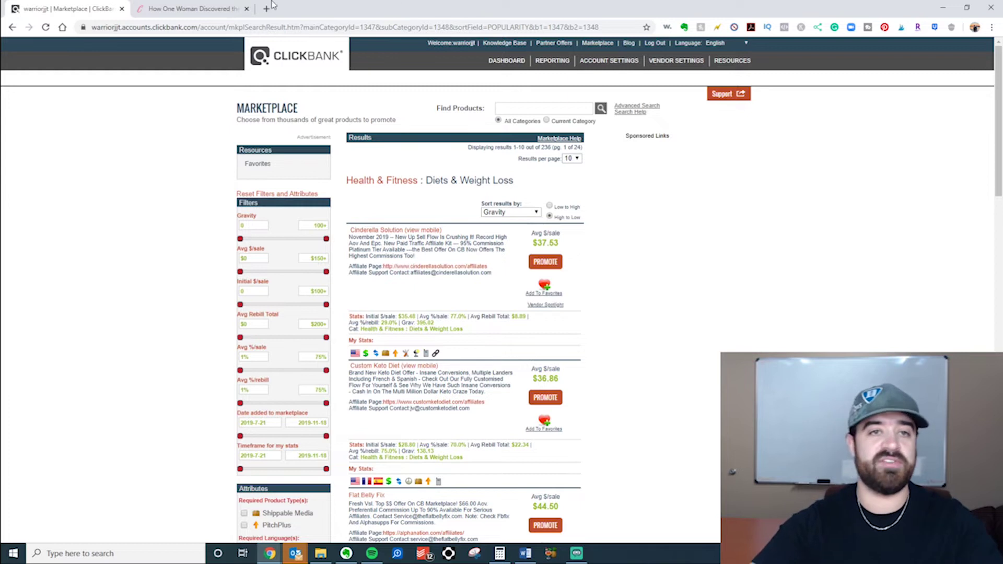
{"action": "left_click", "coordinate": [196, 8]}
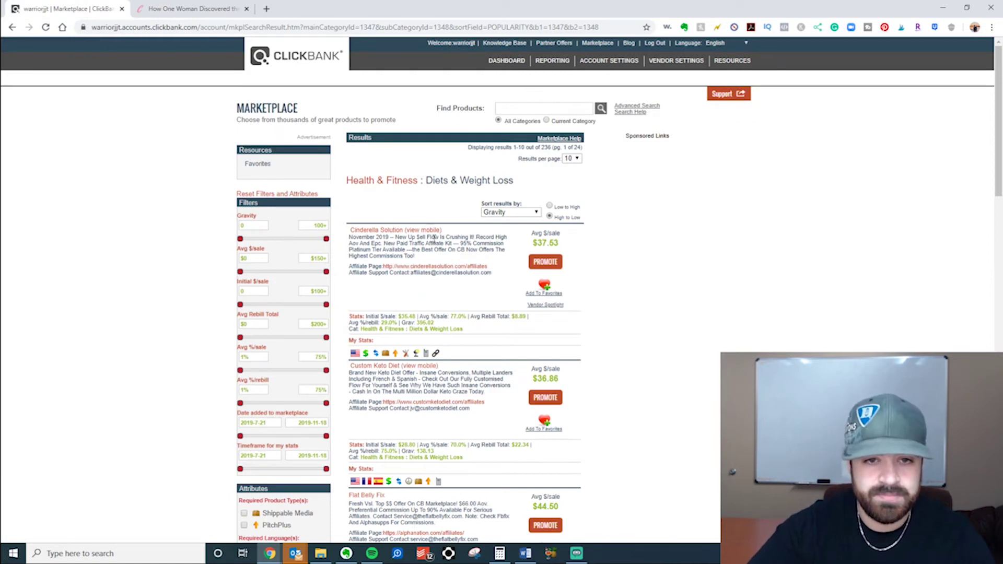
Examine the "Fresh Vsl" note in the Flat Belly Fix description on the marketplace results page
{"action": "scroll", "coordinate": [389, 251], "scroll_direction": "down", "scroll_amount": 4}
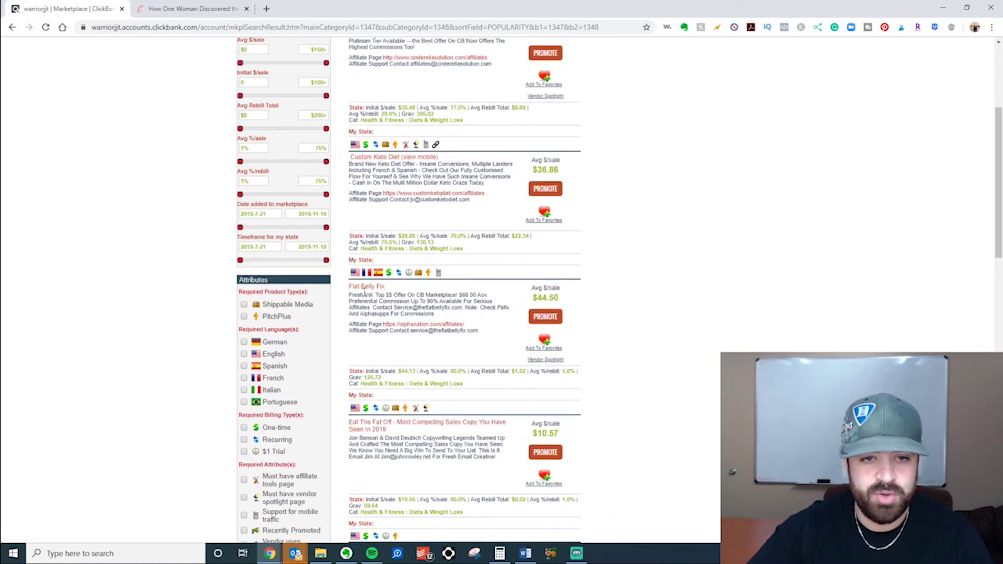
{"action": "left_click_drag", "start_coordinate": [350, 295], "coordinate": [372, 296]}
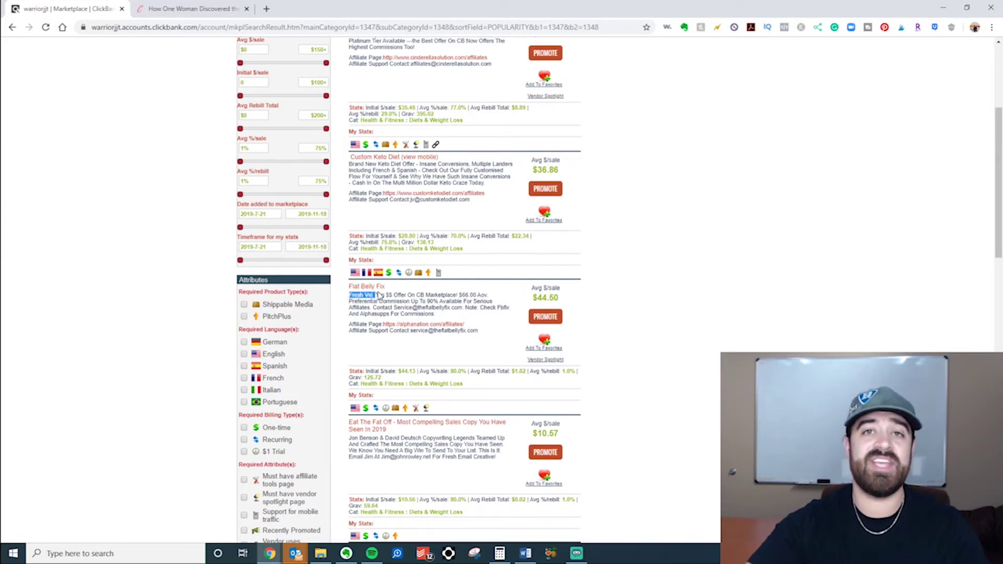
{"action": "scroll", "coordinate": [373, 260], "scroll_direction": "up", "scroll_amount": 1}
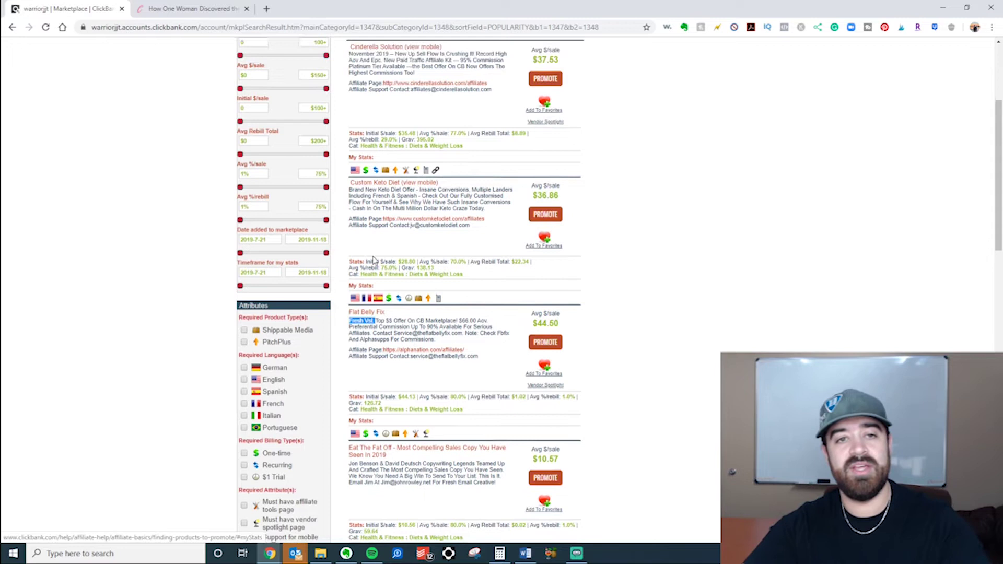
{"action": "scroll", "coordinate": [375, 261], "scroll_direction": "up", "scroll_amount": 2}
View the Cinderella Solution sales page with its exit pop-up dismissed, and close its tab
{"action": "left_click", "coordinate": [157, 8]}
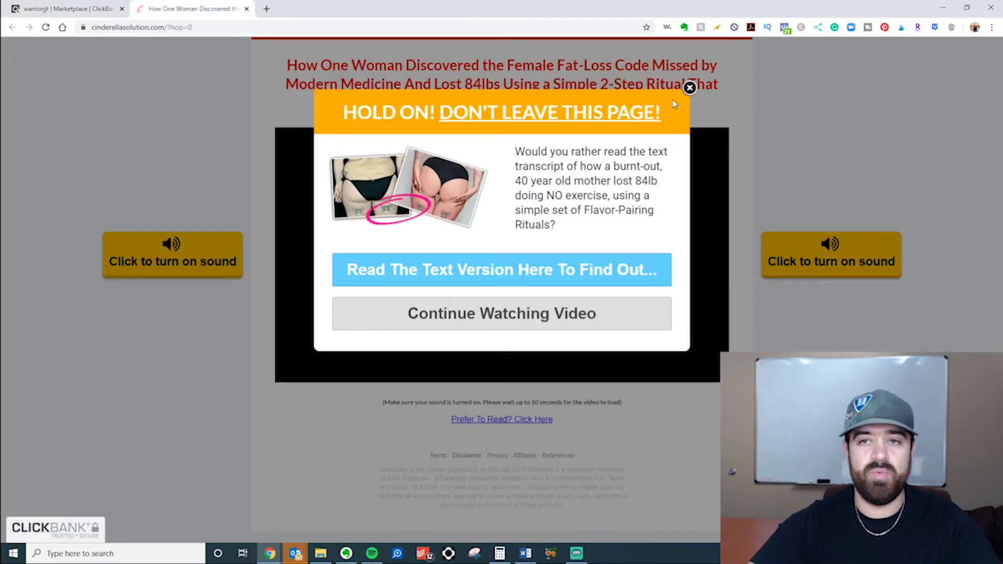
{"action": "left_click", "coordinate": [690, 88]}
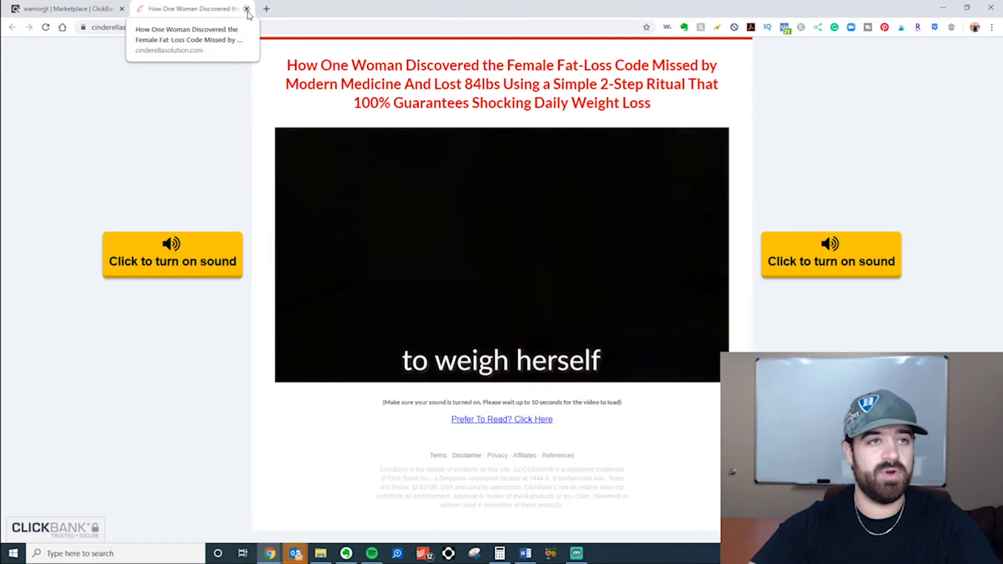
{"action": "left_click", "coordinate": [246, 10]}
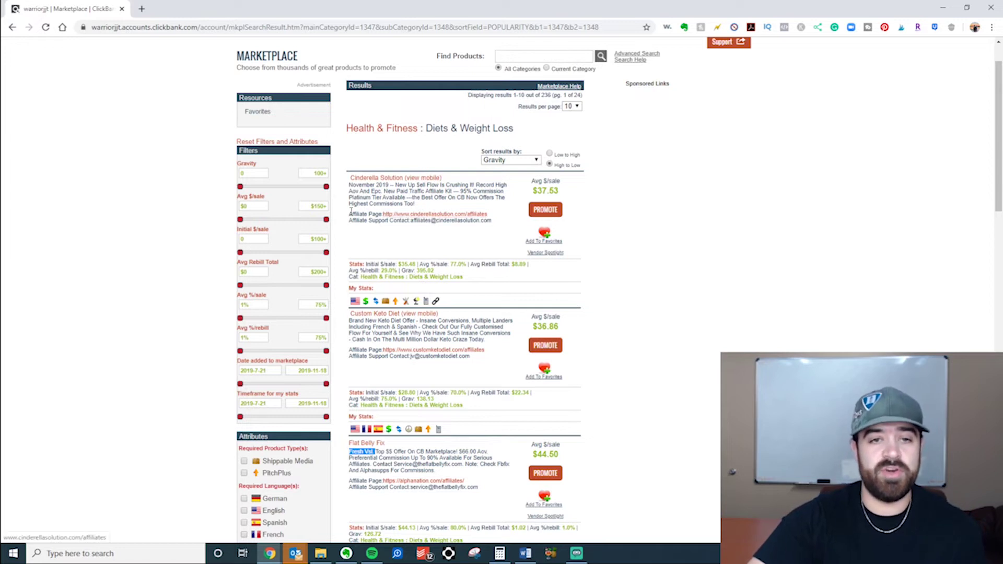
Open the Affiliate Page link of the Cinderella Solution listing in a new tab and switch to it
{"action": "left_click_drag", "start_coordinate": [347, 219], "coordinate": [506, 221]}
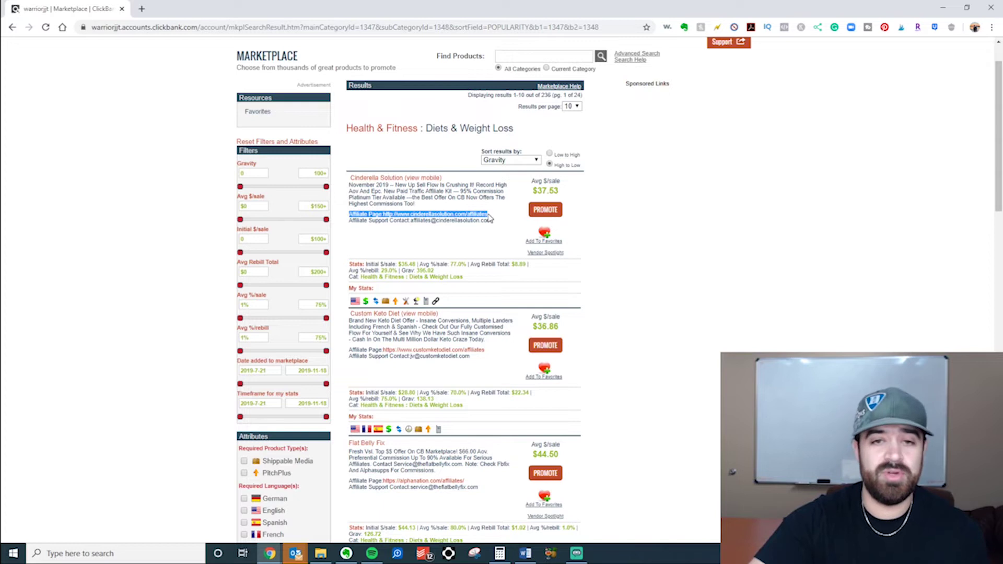
{"action": "left_click", "coordinate": [491, 216]}
{"action": "left_click", "coordinate": [416, 219], "text": "ctrl"}
{"action": "left_click", "coordinate": [179, 6]}
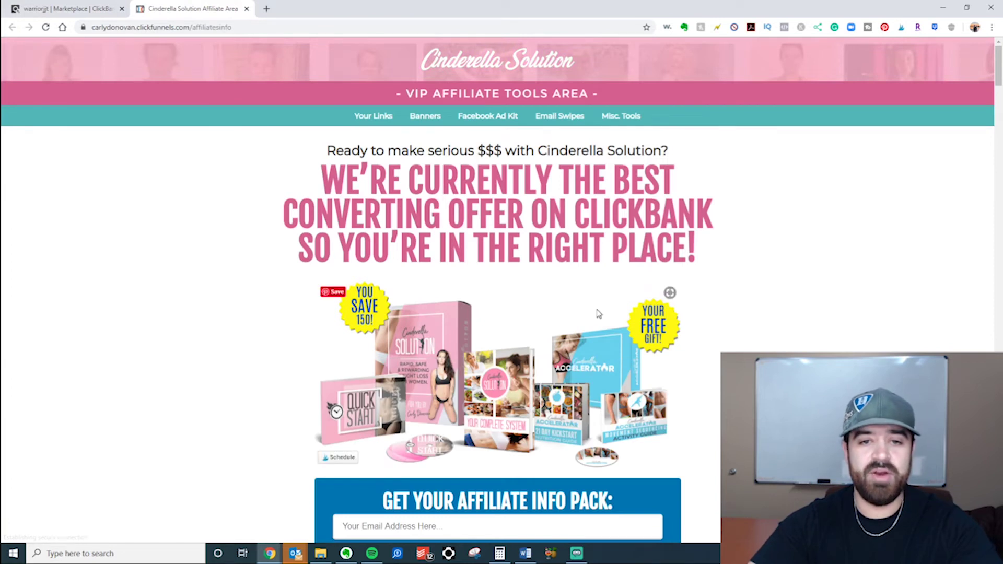
Examine the $ Per Sale, Commission and EPC figures on the Cinderella Solution affiliate page
{"action": "scroll", "coordinate": [783, 293], "scroll_direction": "down", "scroll_amount": 6}
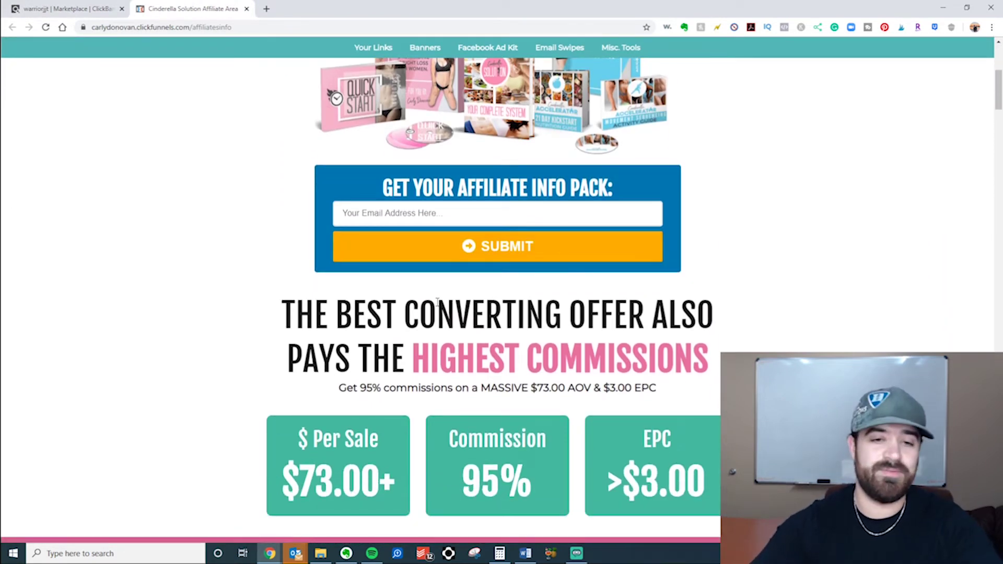
{"action": "scroll", "coordinate": [438, 301], "scroll_direction": "down", "scroll_amount": 4}
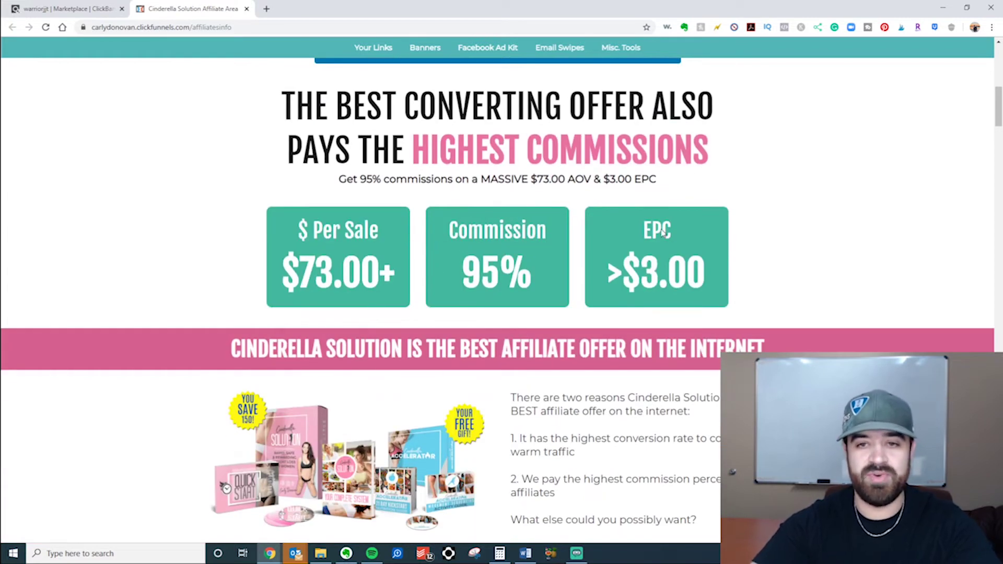
{"action": "left_click_drag", "start_coordinate": [468, 270], "coordinate": [542, 275]}
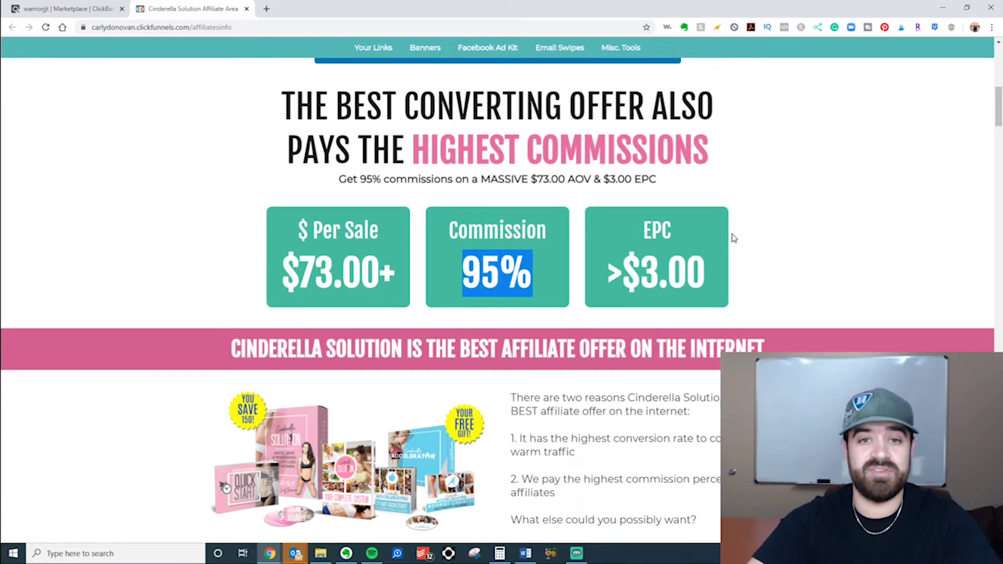
{"action": "left_click_drag", "start_coordinate": [609, 279], "coordinate": [716, 273]}
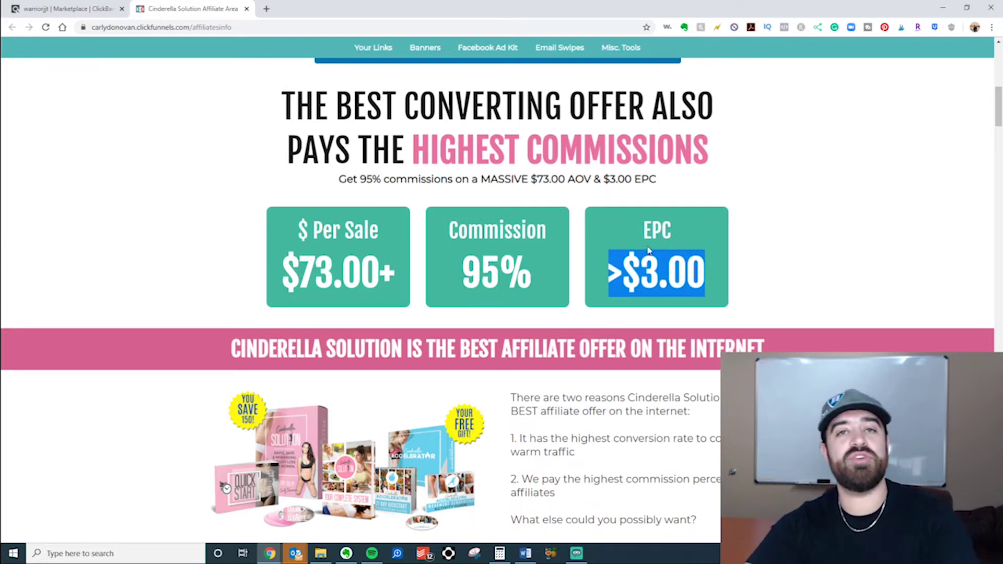
Review the affiliate page's Facebook Ads section and open the Facebook Ad Conversion Kit in a new tab
{"action": "scroll", "coordinate": [236, 294], "scroll_direction": "down", "scroll_amount": 2}
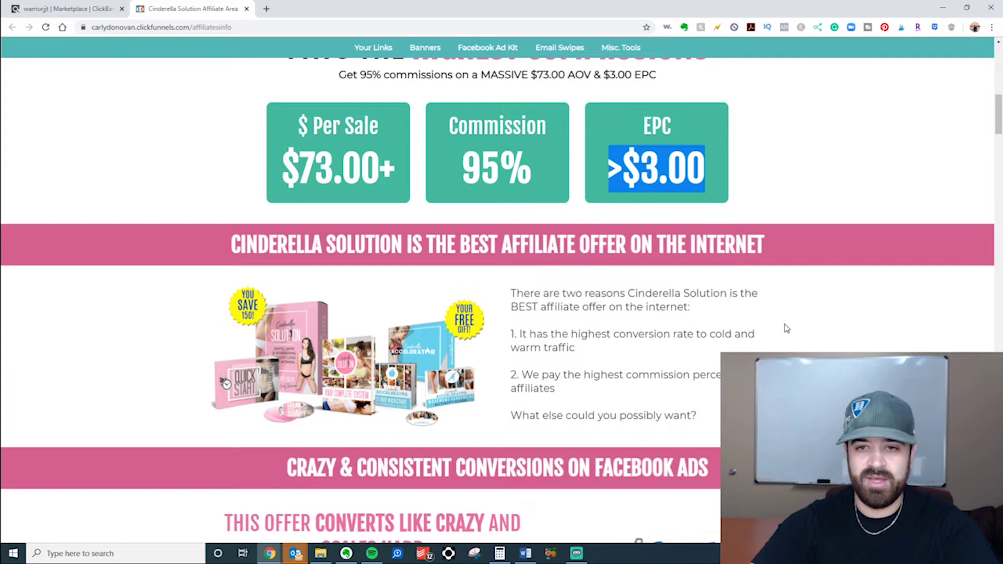
{"action": "scroll", "coordinate": [713, 334], "scroll_direction": "down", "scroll_amount": 5}
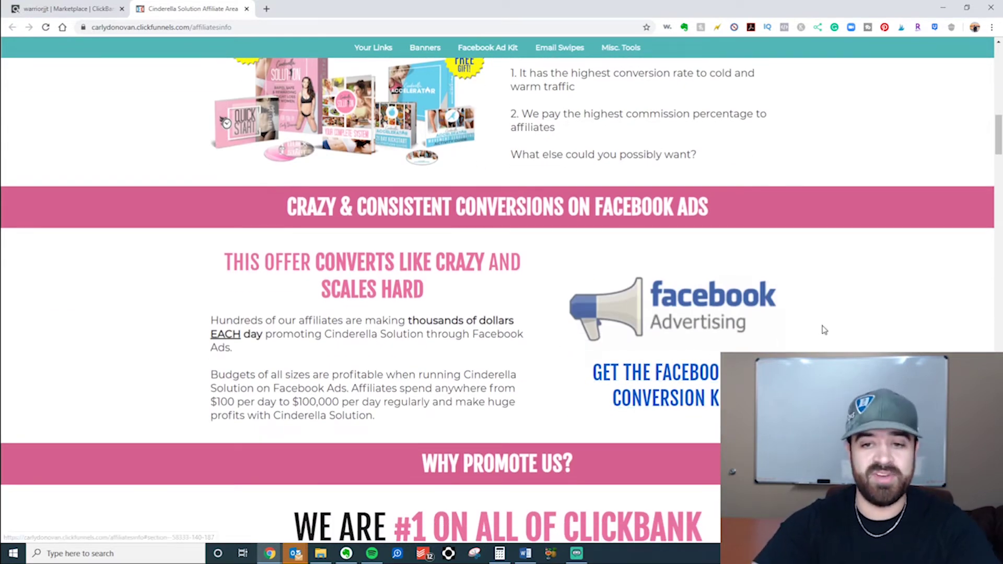
{"action": "scroll", "coordinate": [820, 326], "scroll_direction": "down", "scroll_amount": 3}
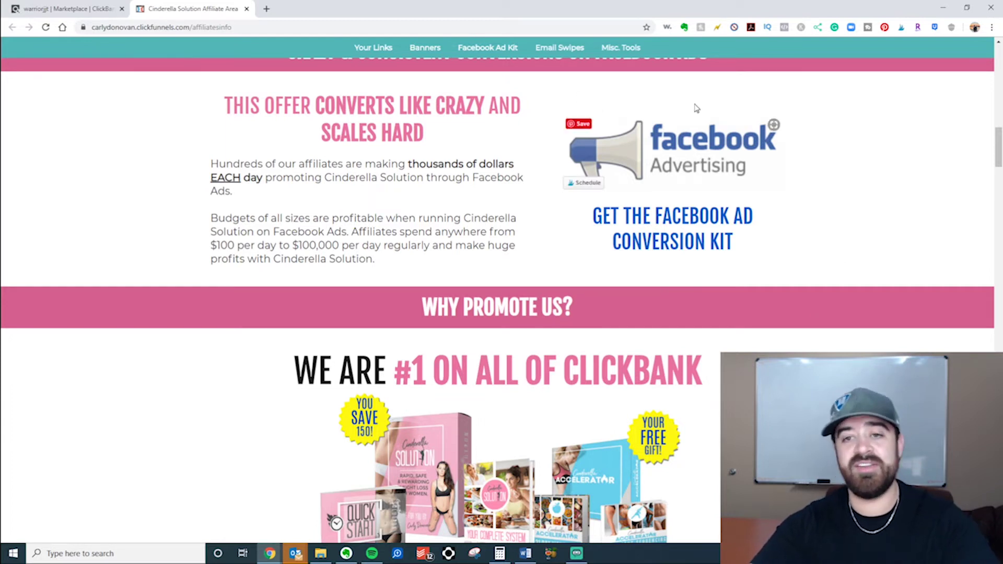
{"action": "middle_click", "coordinate": [708, 231]}
{"action": "left_click", "coordinate": [319, 8]}
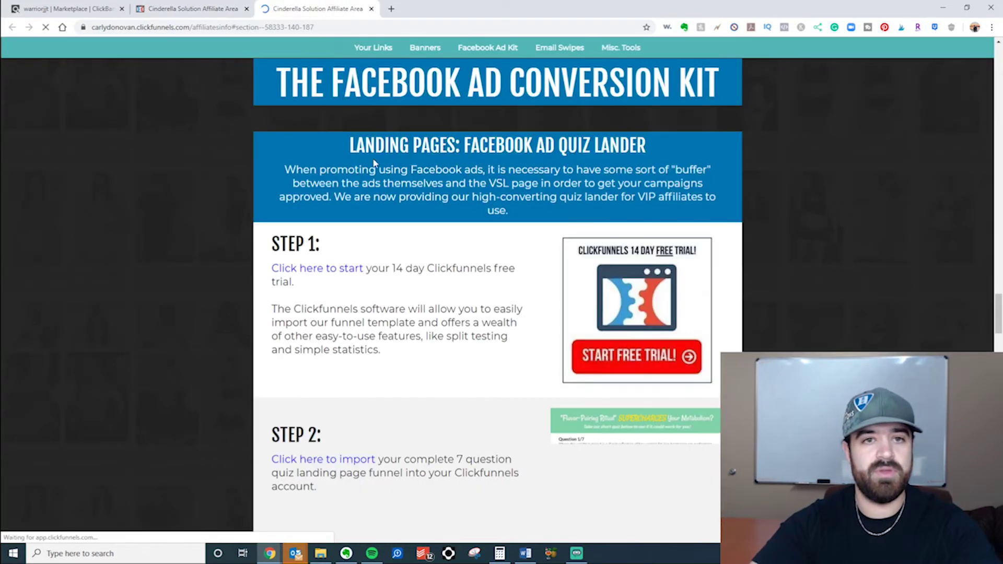
Examine the conversion kit's landing page steps, hoplink templates, Facebook ad images and ad copy
{"action": "scroll", "coordinate": [453, 212], "scroll_direction": "down", "scroll_amount": 4}
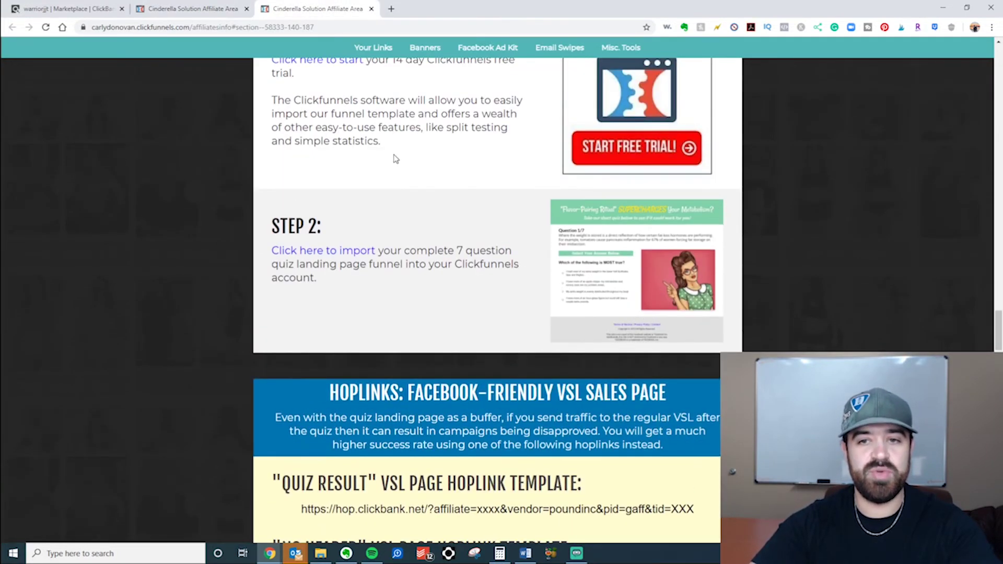
{"action": "scroll", "coordinate": [396, 158], "scroll_direction": "down", "scroll_amount": 5}
{"action": "scroll", "coordinate": [530, 264], "scroll_direction": "down", "scroll_amount": 3}
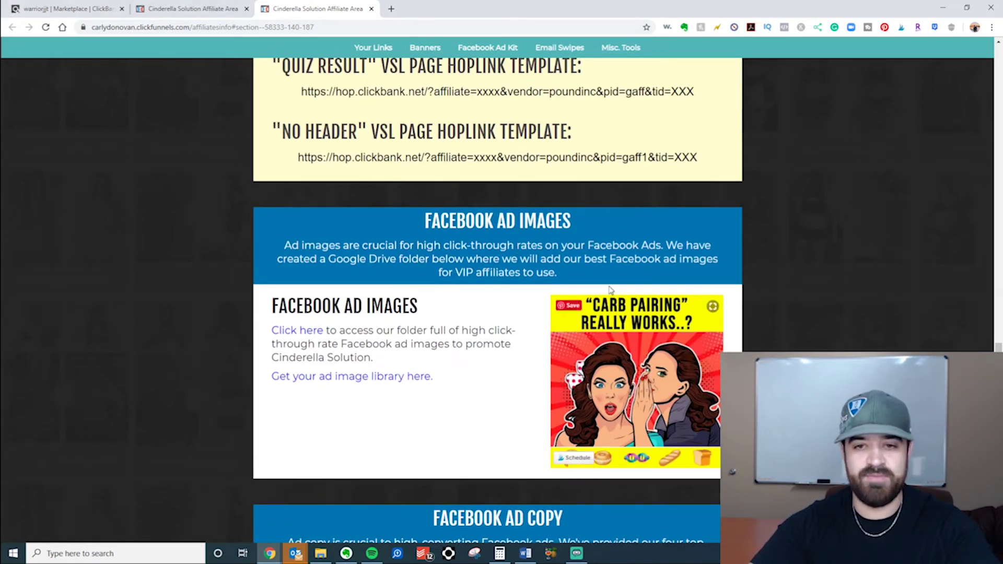
{"action": "scroll", "coordinate": [406, 312], "scroll_direction": "down", "scroll_amount": 6}
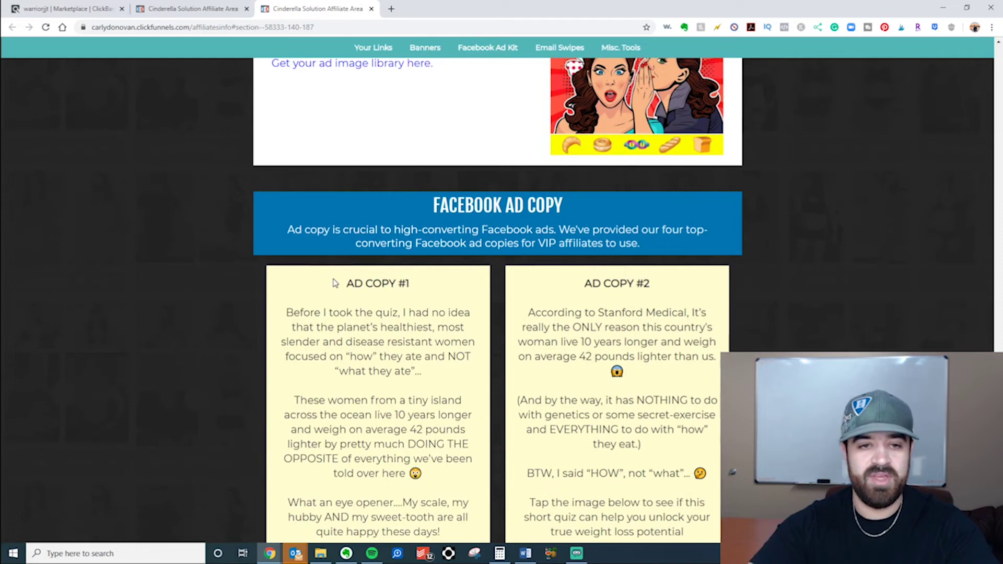
Highlight the full Ad Copy #1 text in the Facebook Ad Copy section, then close the conversion kit tab
{"action": "scroll", "coordinate": [335, 283], "scroll_direction": "down", "scroll_amount": 3}
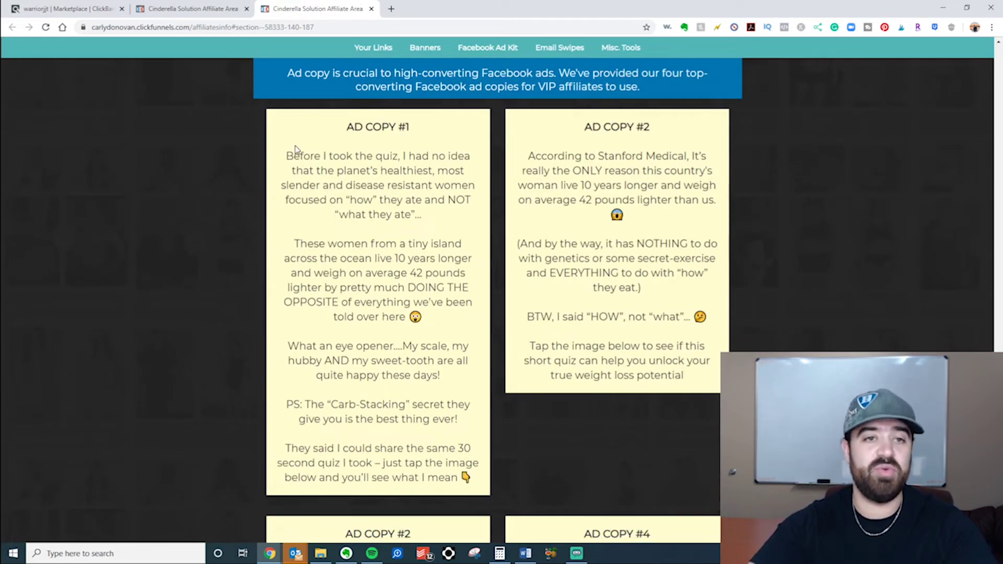
{"action": "left_click_drag", "start_coordinate": [285, 152], "coordinate": [461, 497]}
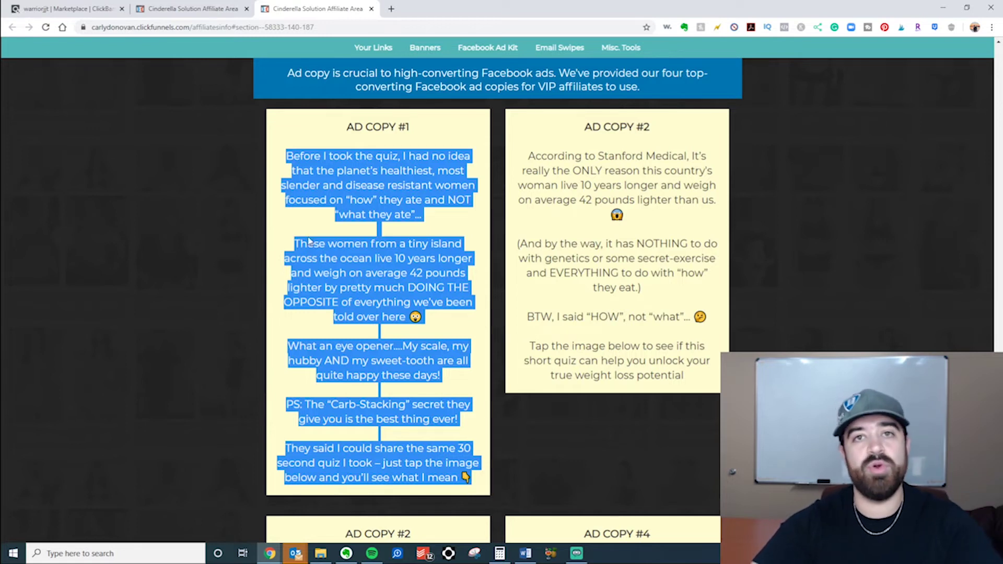
{"action": "scroll", "coordinate": [270, 230], "scroll_direction": "up", "scroll_amount": 6}
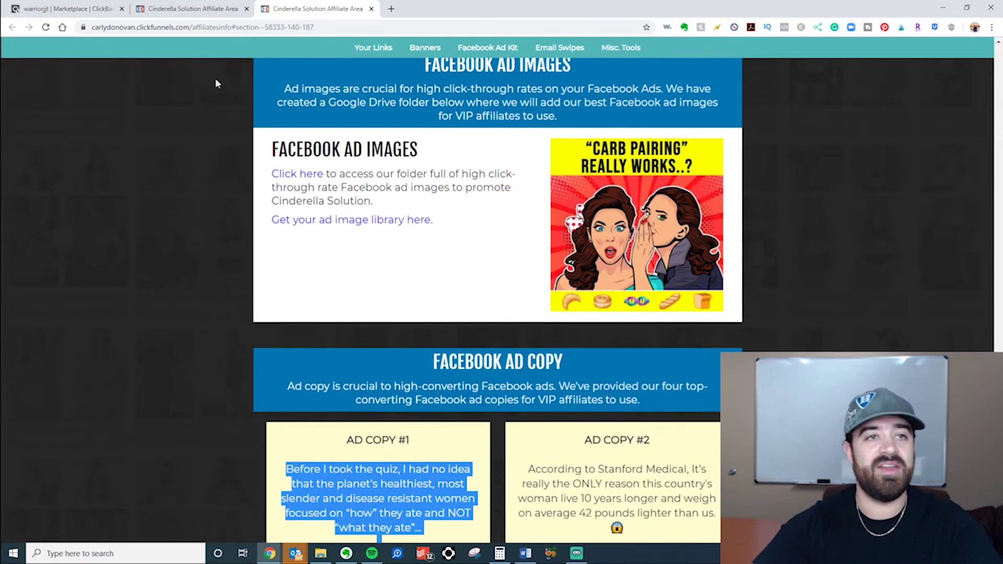
{"action": "left_click", "coordinate": [372, 9]}
Review the affiliate page's selling points, highlighting the Low Refund Rates and Sky High Conversion headings
{"action": "scroll", "coordinate": [238, 196], "scroll_direction": "up", "scroll_amount": 6}
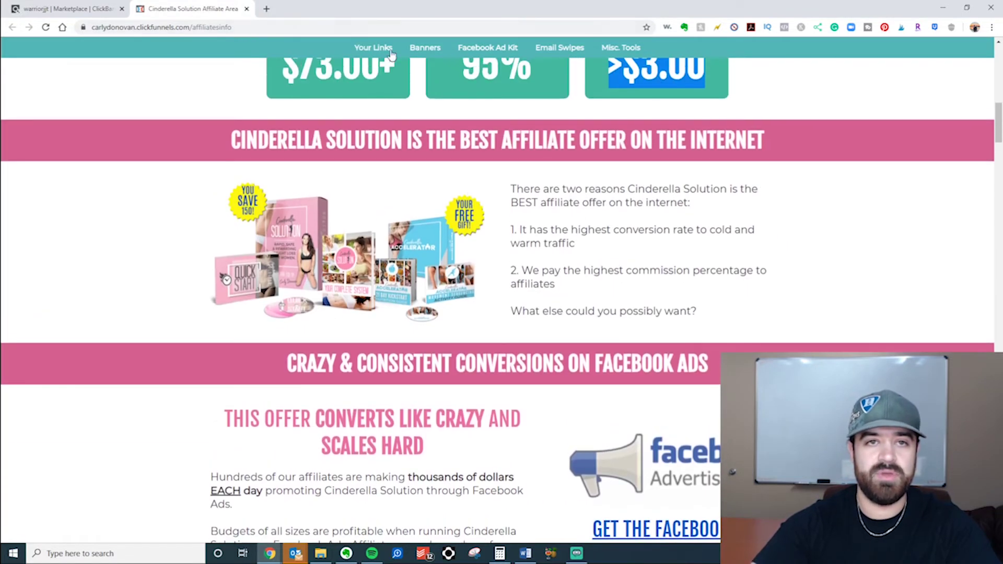
{"action": "scroll", "coordinate": [374, 116], "scroll_direction": "down", "scroll_amount": 12}
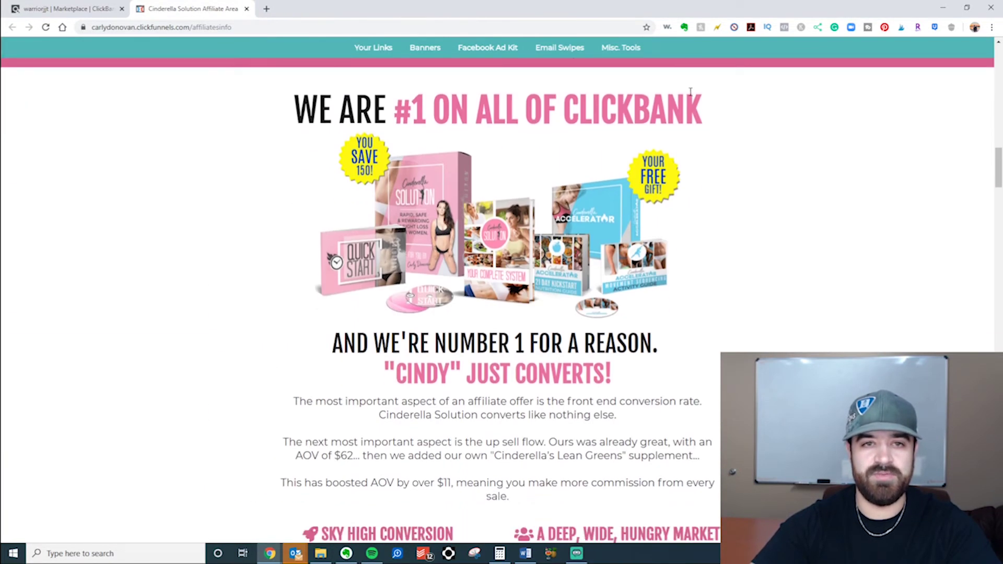
{"action": "scroll", "coordinate": [295, 112], "scroll_direction": "down", "scroll_amount": 5}
{"action": "scroll", "coordinate": [272, 125], "scroll_direction": "up", "scroll_amount": 5}
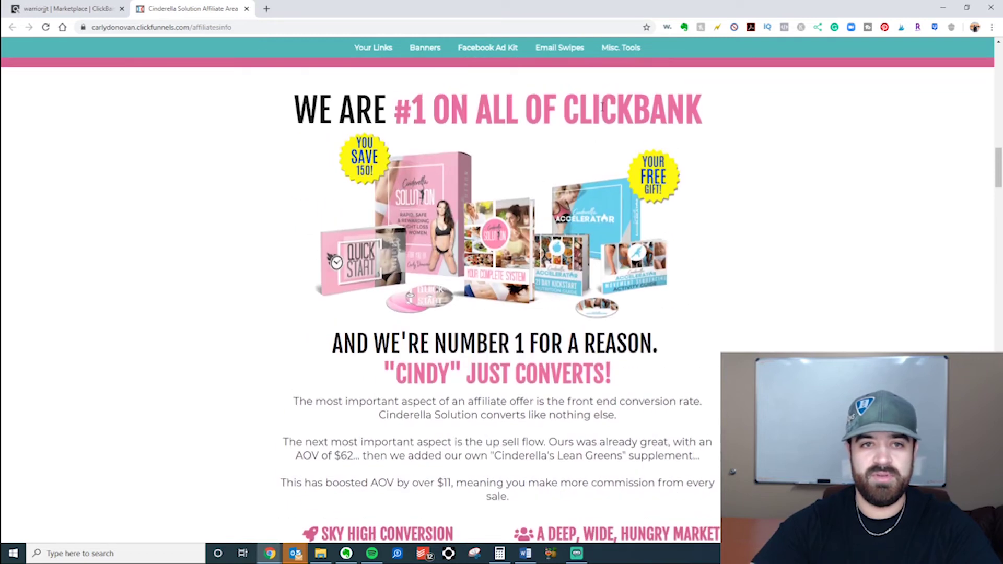
{"action": "scroll", "coordinate": [423, 222], "scroll_direction": "down", "scroll_amount": 5}
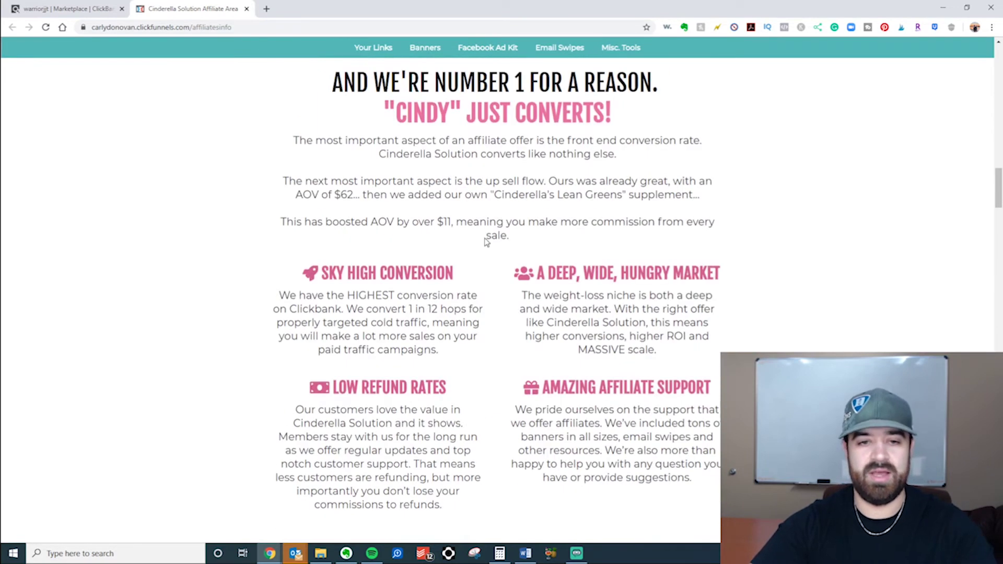
{"action": "scroll", "coordinate": [424, 222], "scroll_direction": "down", "scroll_amount": 2}
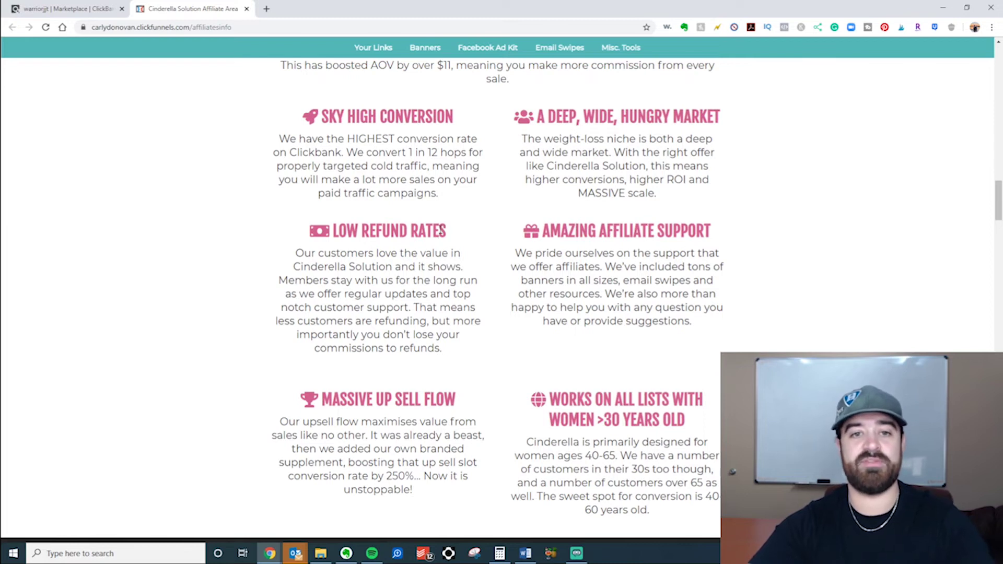
{"action": "left_click_drag", "start_coordinate": [450, 233], "coordinate": [312, 226]}
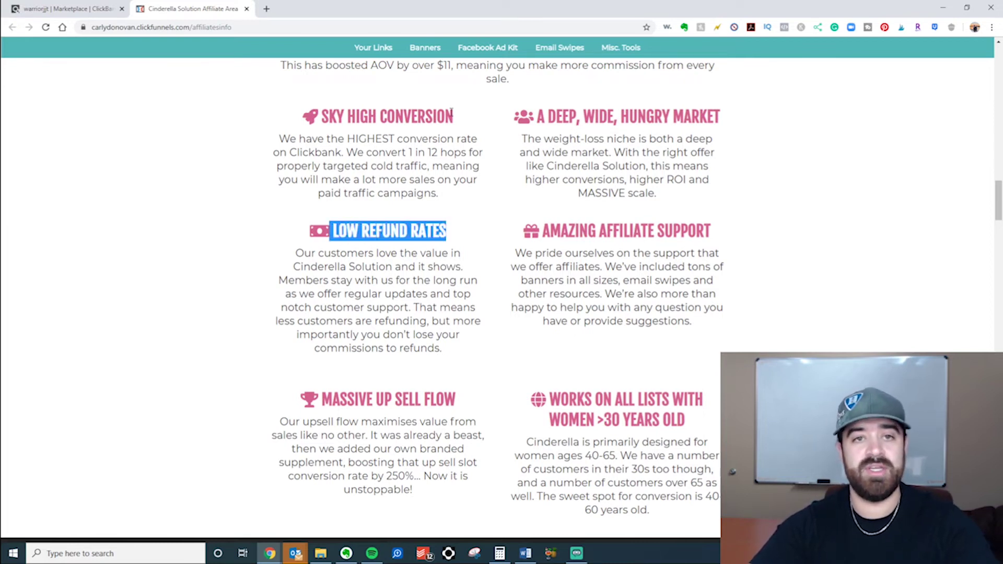
{"action": "left_click_drag", "start_coordinate": [458, 117], "coordinate": [295, 125]}
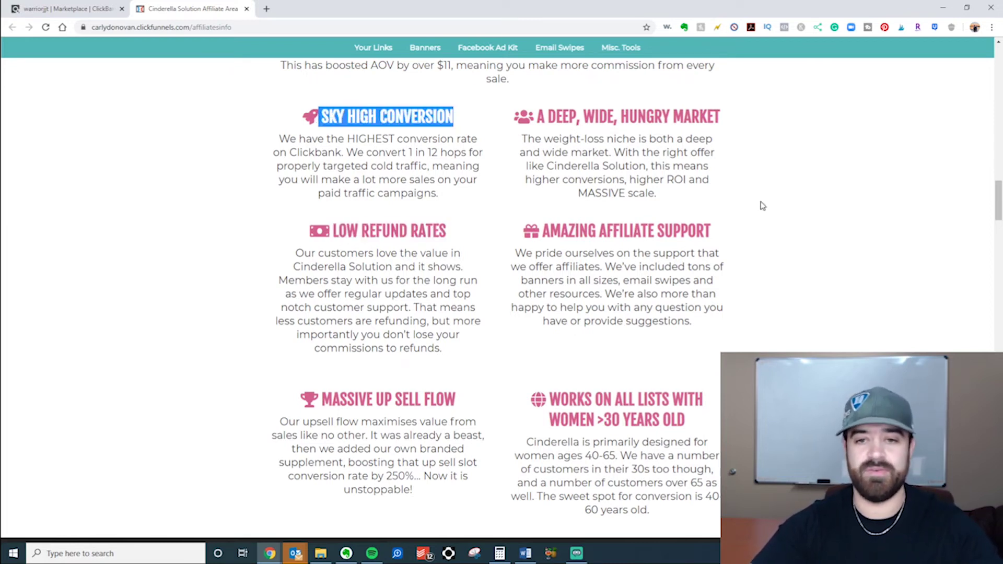
Review the Your Affiliate Link section and highlight the main hoplink template in its yellow box
{"action": "scroll", "coordinate": [758, 202], "scroll_direction": "down", "scroll_amount": 7}
{"action": "scroll", "coordinate": [755, 200], "scroll_direction": "down", "scroll_amount": 4}
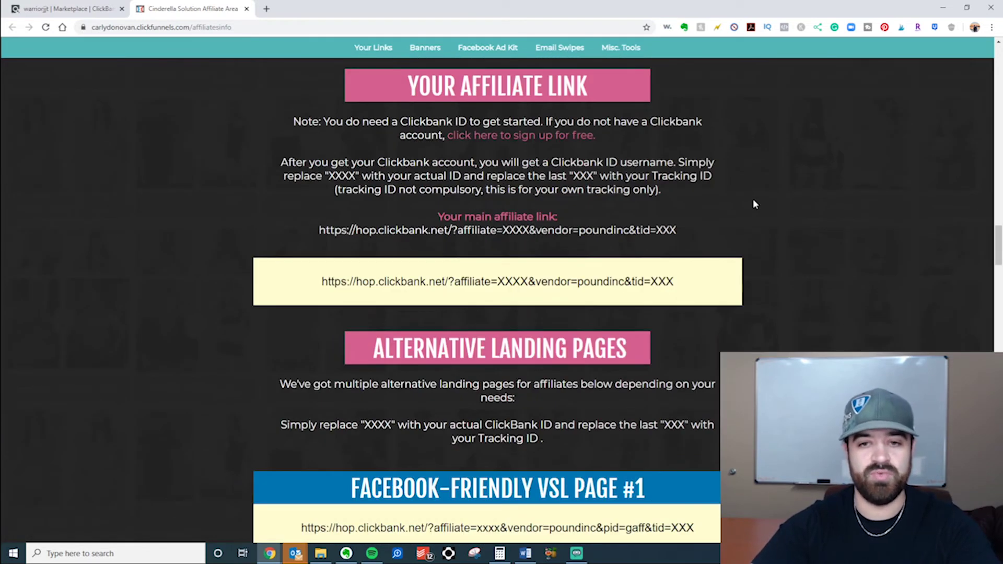
{"action": "scroll", "coordinate": [753, 204], "scroll_direction": "up", "scroll_amount": 1}
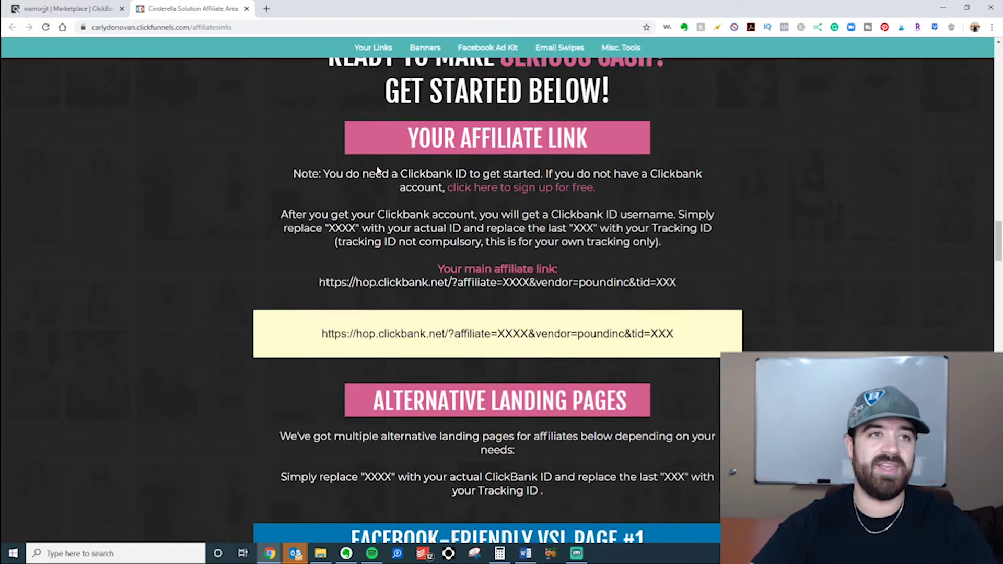
{"action": "left_click", "coordinate": [68, 9]}
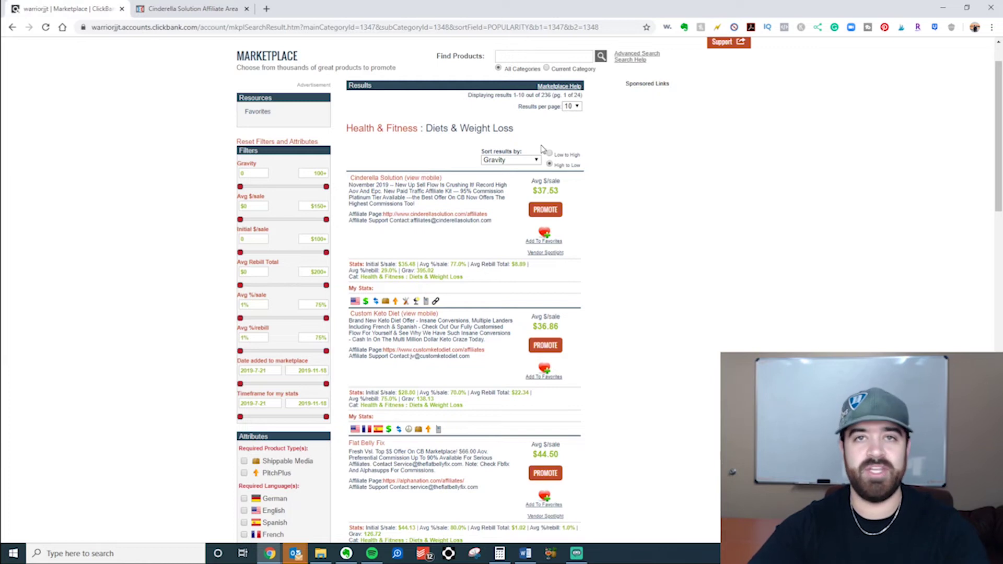
{"action": "left_click", "coordinate": [174, 5]}
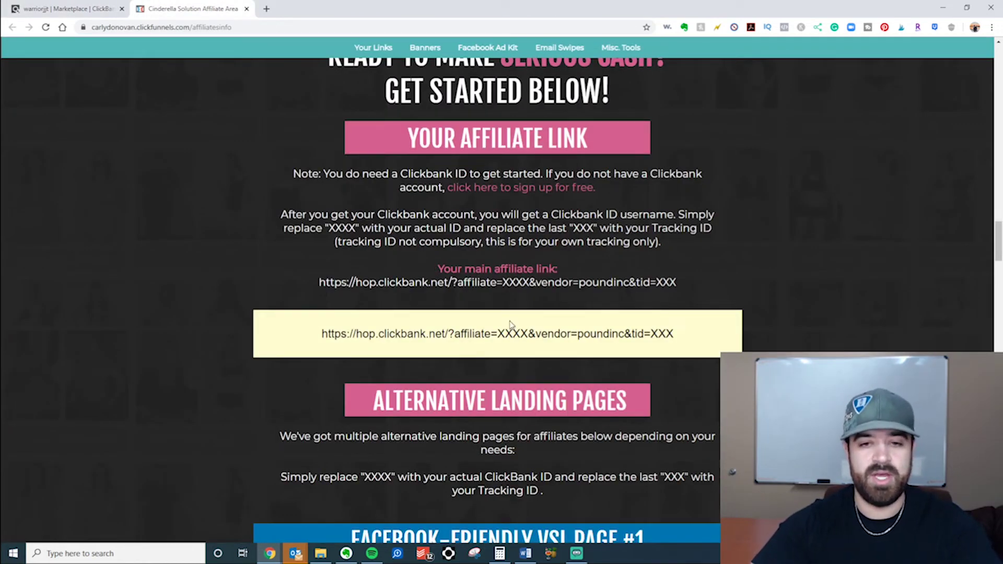
{"action": "left_click_drag", "start_coordinate": [314, 340], "coordinate": [723, 323]}
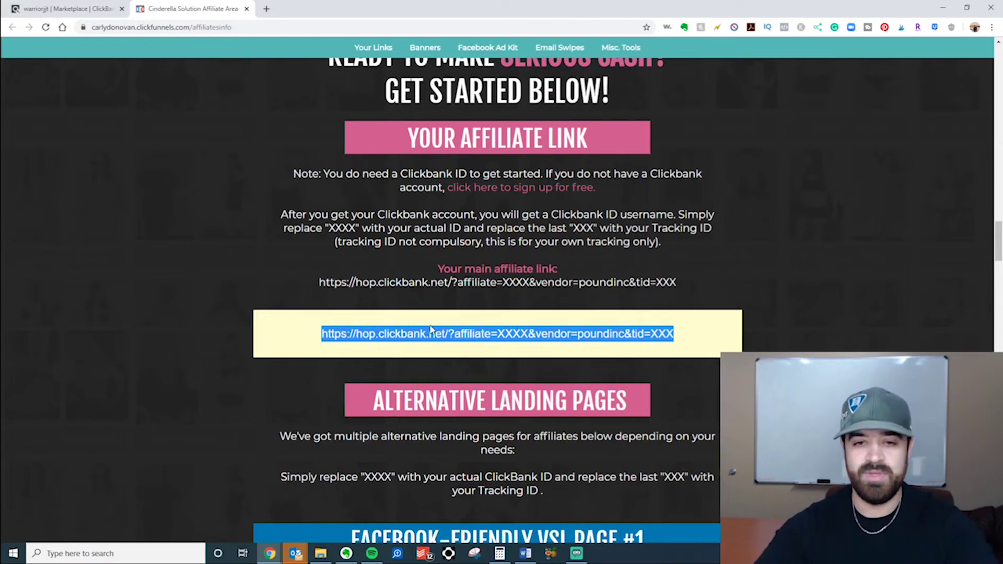
Check the Marketplace listing, return to the Cinderella Solution affiliate page and go to its Your Links section
{"action": "left_click", "coordinate": [67, 9]}
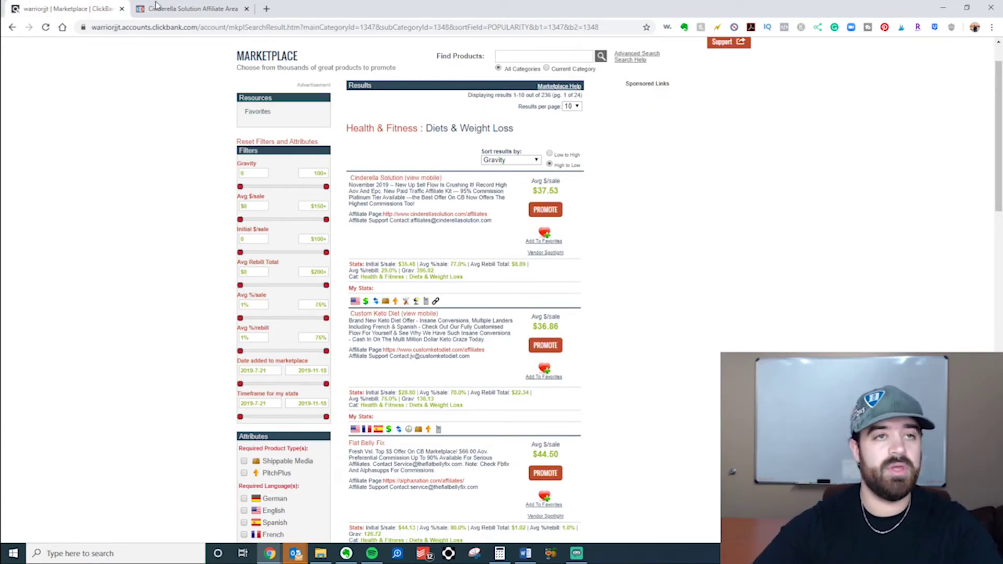
{"action": "left_click", "coordinate": [188, 9]}
{"action": "scroll", "coordinate": [245, 219], "scroll_direction": "down", "scroll_amount": 3}
{"action": "scroll", "coordinate": [261, 200], "scroll_direction": "up", "scroll_amount": 7}
{"action": "scroll", "coordinate": [261, 201], "scroll_direction": "up", "scroll_amount": 7}
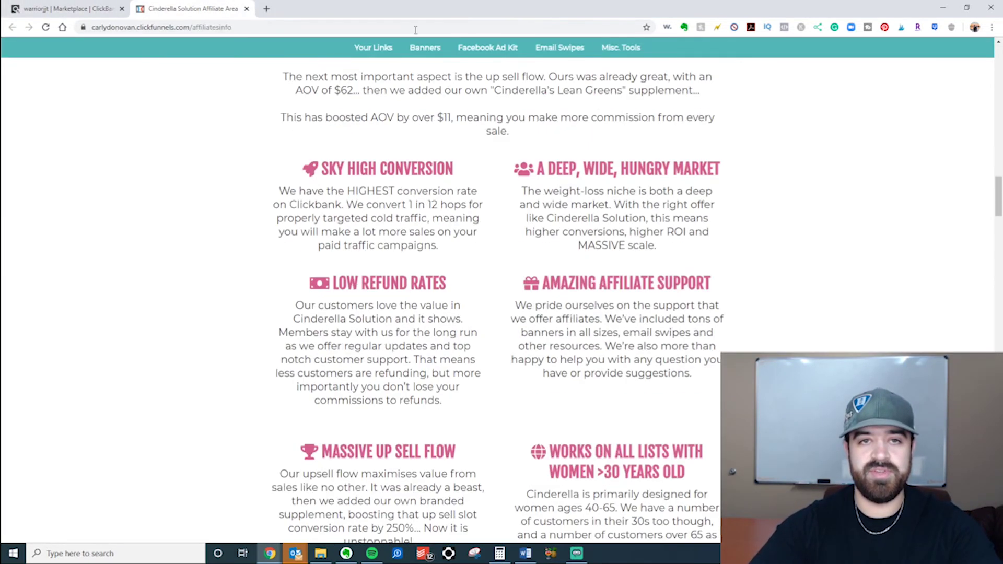
{"action": "left_click", "coordinate": [362, 47]}
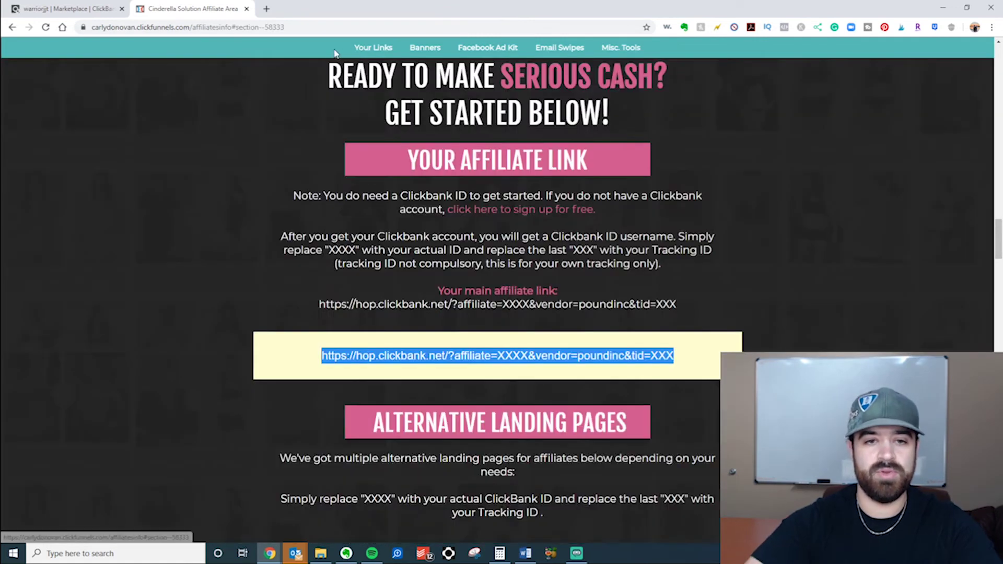
Review the Banners and Images section and the Facebook Ad Kit's hoplink templates on the affiliate page
{"action": "left_click", "coordinate": [426, 48]}
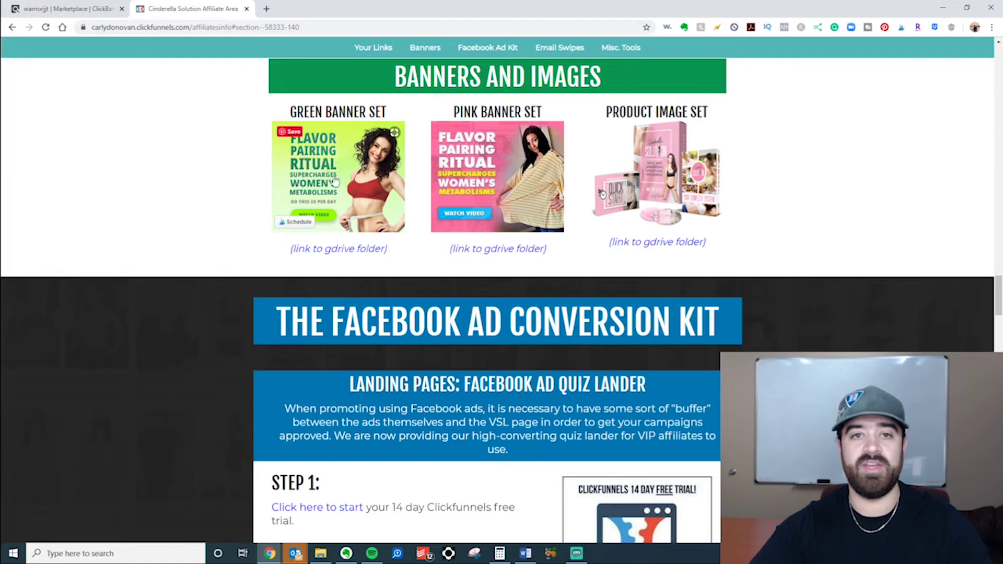
{"action": "scroll", "coordinate": [503, 156], "scroll_direction": "down", "scroll_amount": 3}
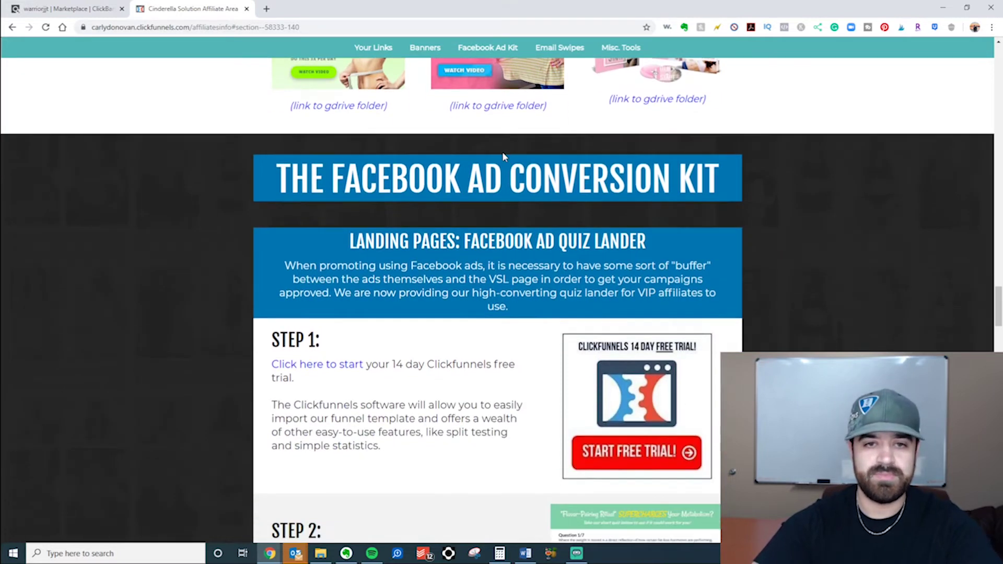
{"action": "left_click", "coordinate": [495, 53]}
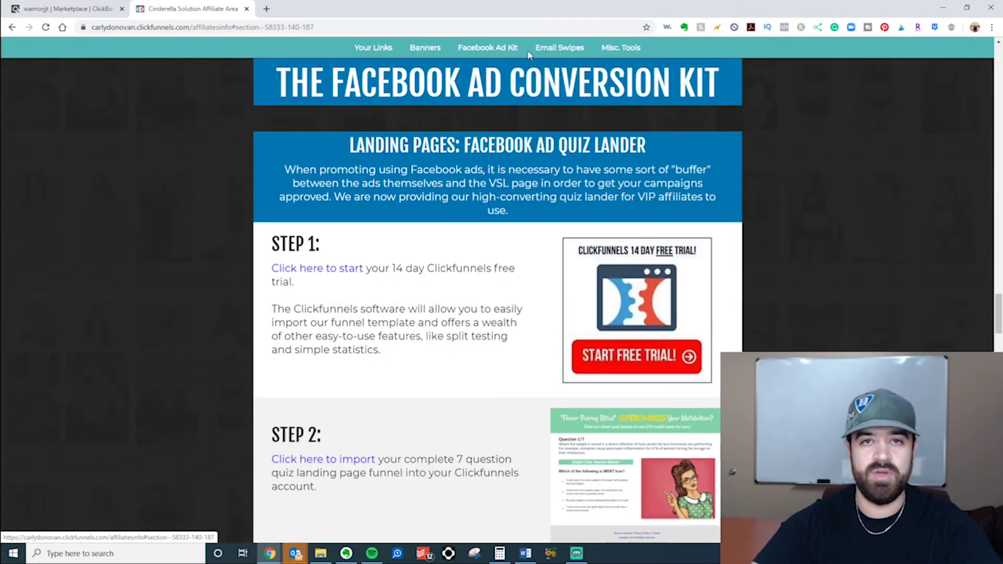
{"action": "scroll", "coordinate": [330, 246], "scroll_direction": "down", "scroll_amount": 9}
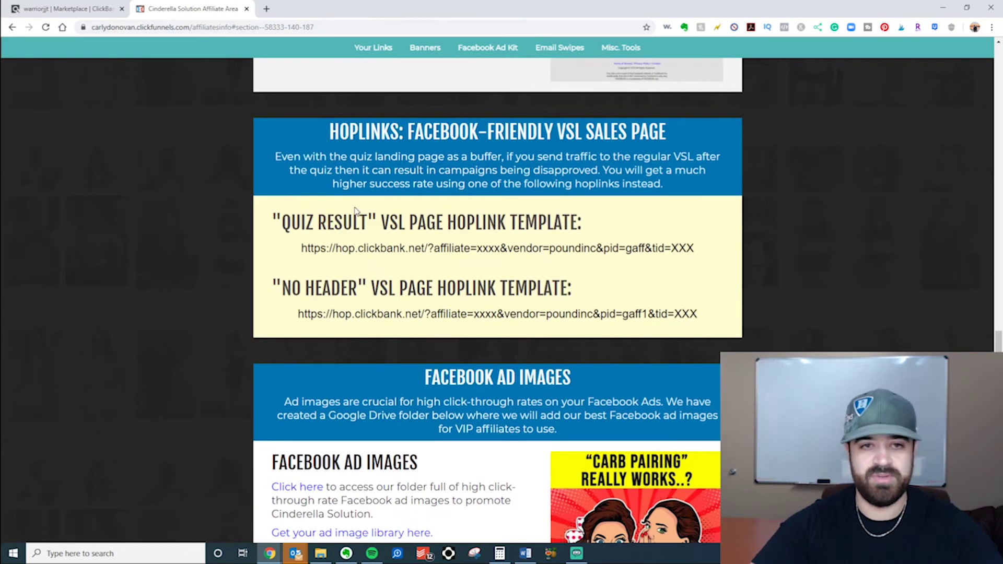
{"action": "scroll", "coordinate": [268, 312], "scroll_direction": "up", "scroll_amount": 1}
{"action": "scroll", "coordinate": [265, 340], "scroll_direction": "up", "scroll_amount": 6}
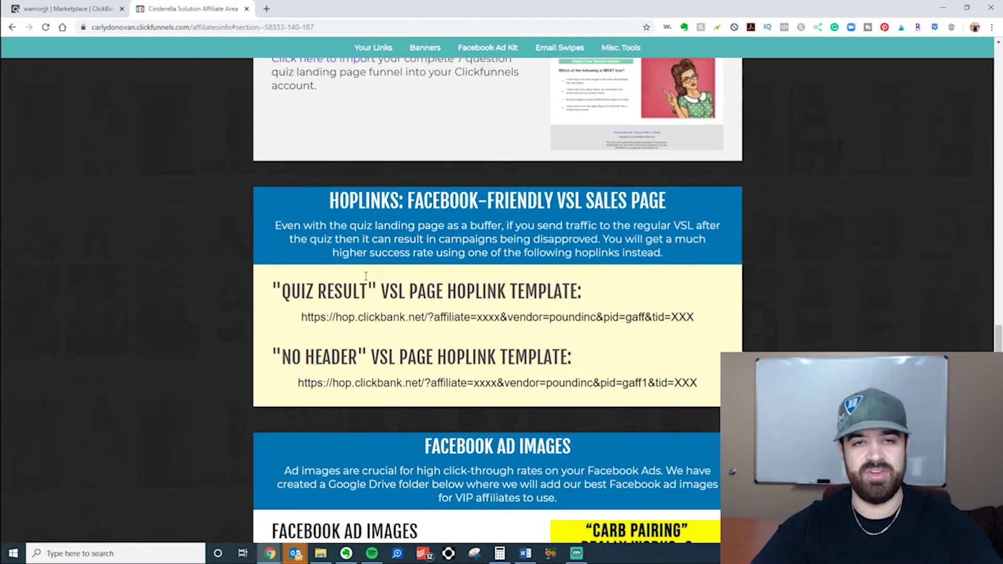
Review the Email Swipes section of the affiliate page, then close the affiliate page tab
{"action": "left_click", "coordinate": [563, 47]}
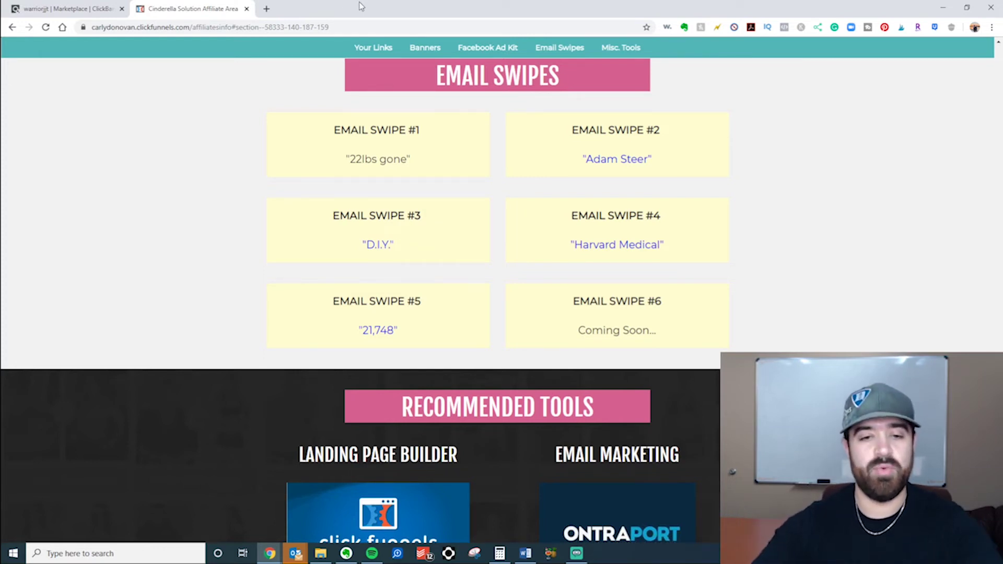
{"action": "scroll", "coordinate": [300, 266], "scroll_direction": "down", "scroll_amount": 4}
{"action": "scroll", "coordinate": [227, 250], "scroll_direction": "up", "scroll_amount": 5}
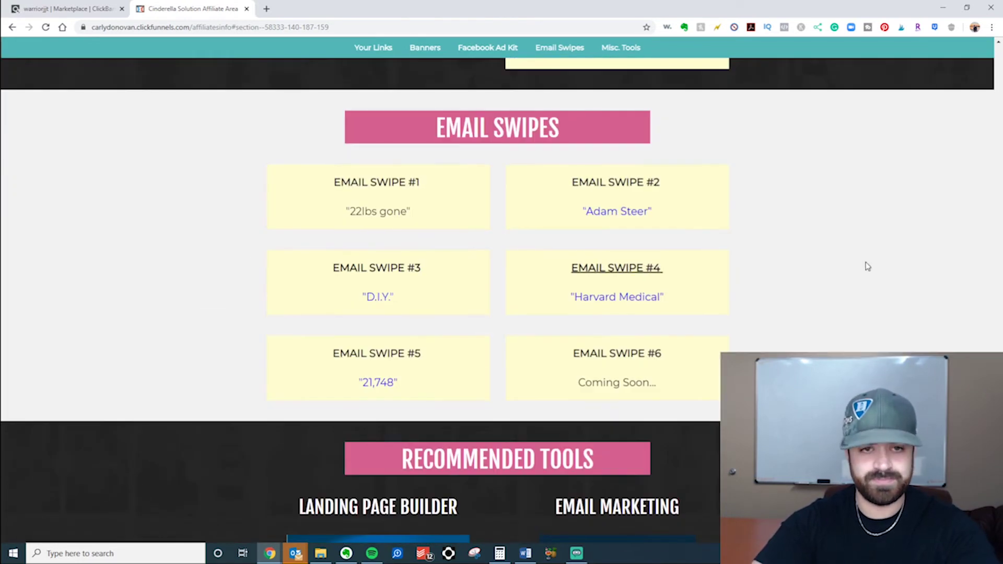
{"action": "scroll", "coordinate": [426, 130], "scroll_direction": "up", "scroll_amount": 6}
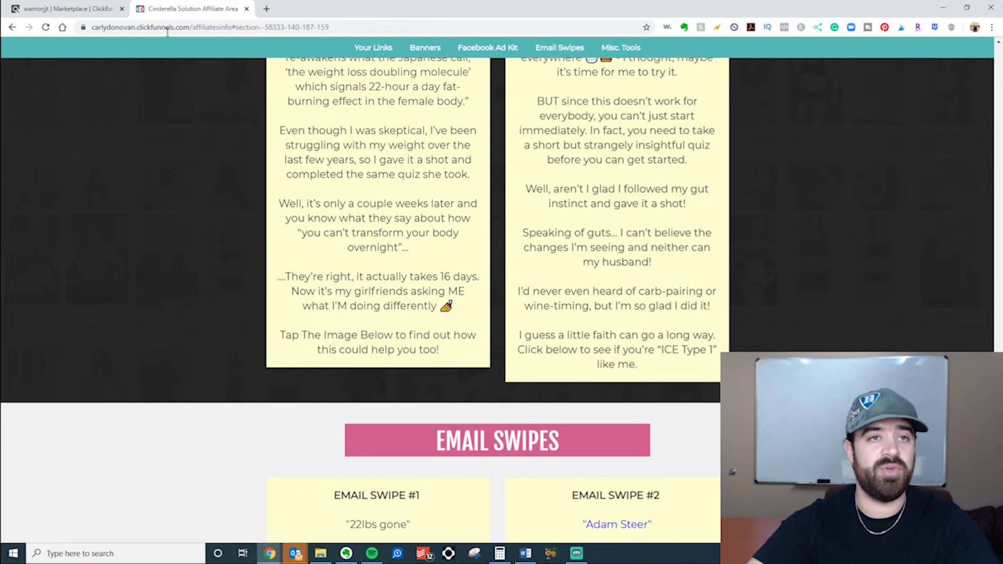
{"action": "left_click", "coordinate": [247, 9]}
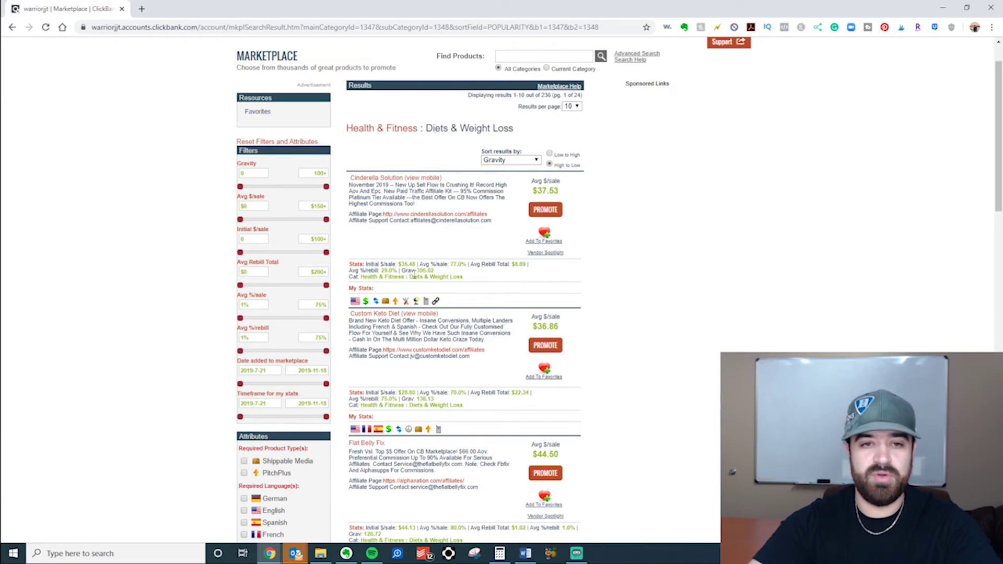
Highlight the affiliate page address in the Cinderella Solution listing and open the HopLink Generator for that product
{"action": "left_click_drag", "start_coordinate": [470, 278], "coordinate": [376, 246]}
{"action": "left_click", "coordinate": [376, 246]}
{"action": "left_click_drag", "start_coordinate": [497, 215], "coordinate": [395, 216]}
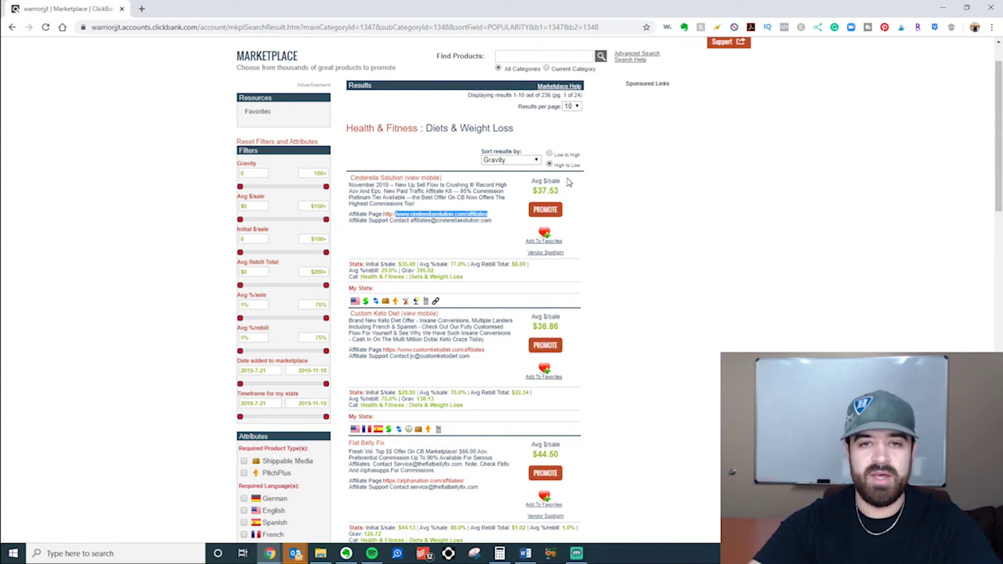
{"action": "left_click", "coordinate": [544, 210]}
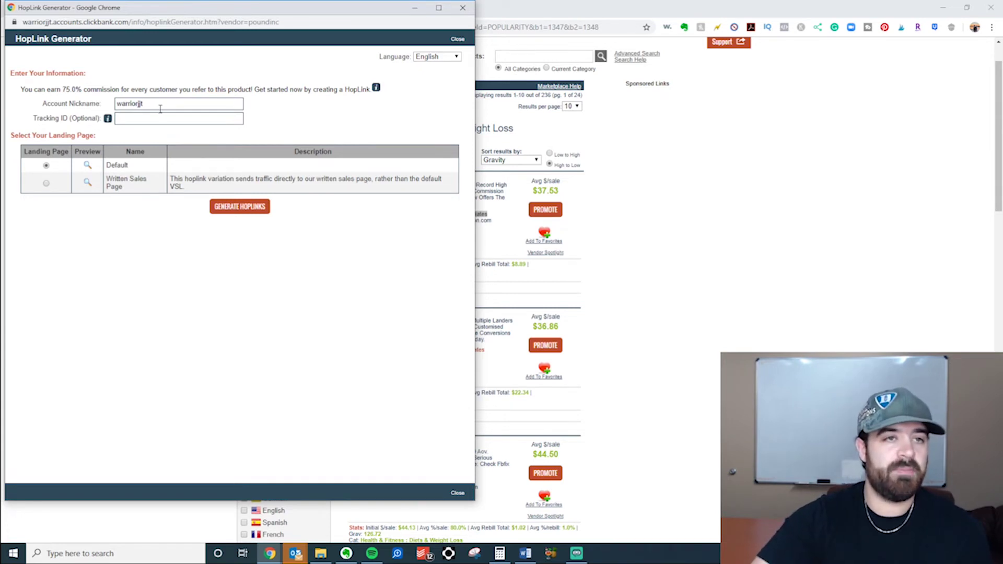
Examine the Account Nickname and optional Tracking ID fields in the HopLink Generator
{"action": "left_click_drag", "start_coordinate": [160, 109], "coordinate": [111, 104]}
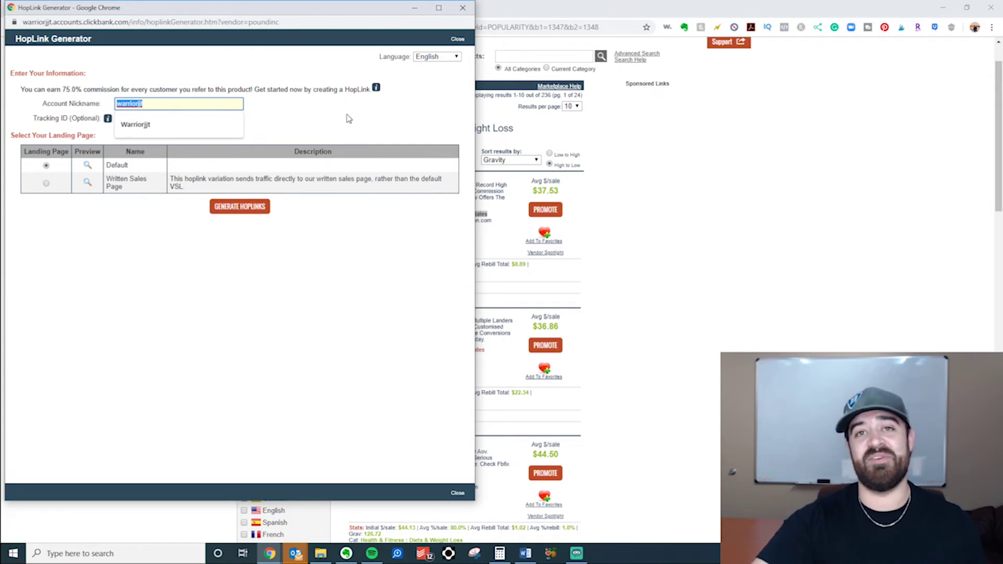
{"action": "left_click", "coordinate": [312, 106]}
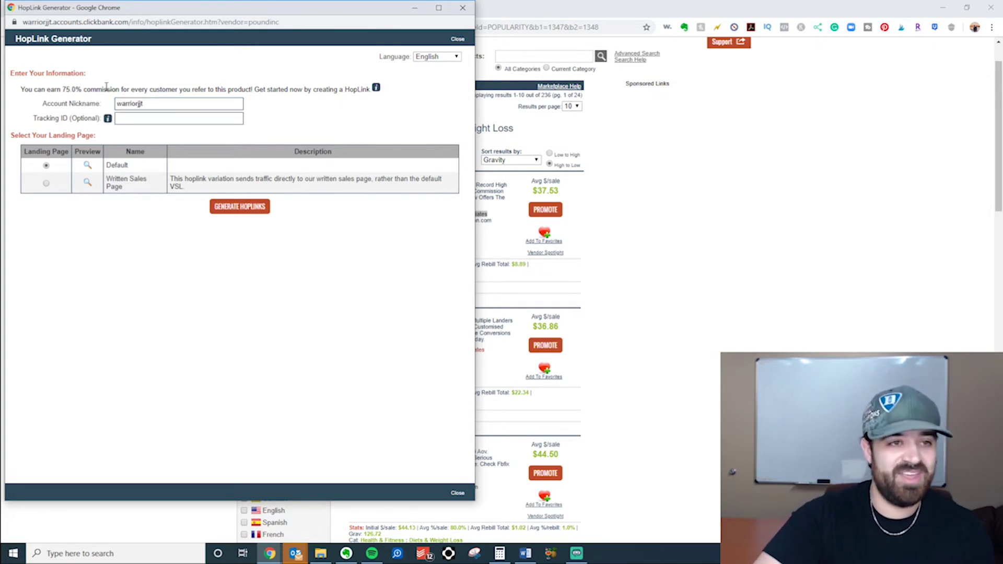
{"action": "left_click_drag", "start_coordinate": [158, 104], "coordinate": [118, 103]}
{"action": "left_click", "coordinate": [158, 114]}
{"action": "left_click_drag", "start_coordinate": [30, 121], "coordinate": [167, 120]}
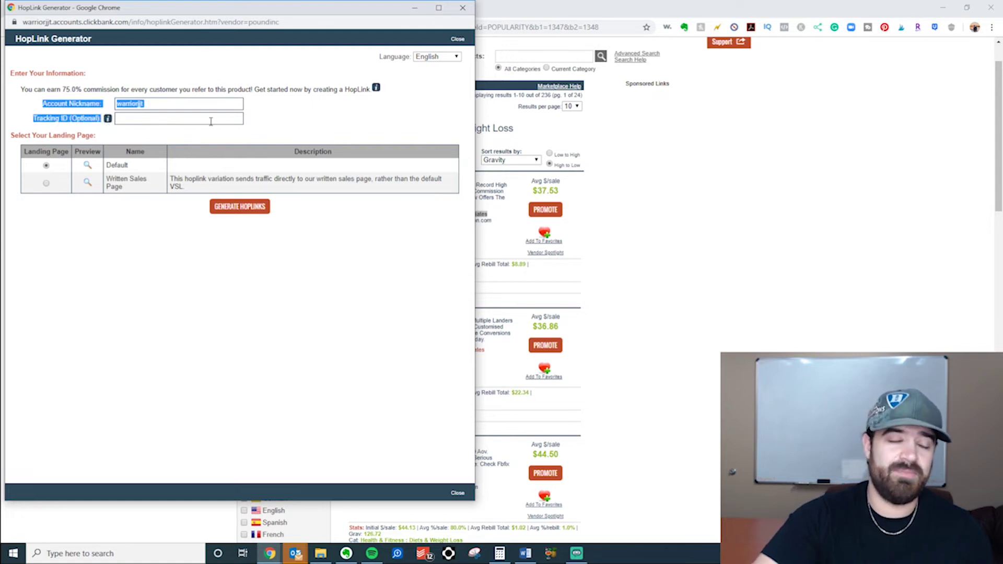
{"action": "left_click", "coordinate": [188, 116]}
{"action": "left_click", "coordinate": [312, 121]}
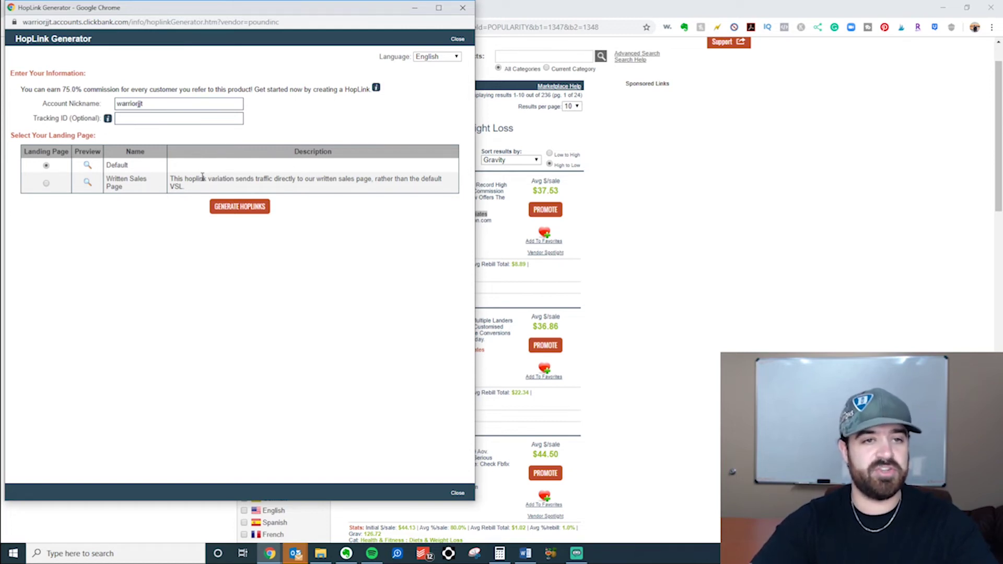
Generate the Cinderella Solution HopLink for the Default landing page and select the resulting encrypted link
{"action": "triple_click", "coordinate": [38, 106]}
{"action": "left_click", "coordinate": [227, 211]}
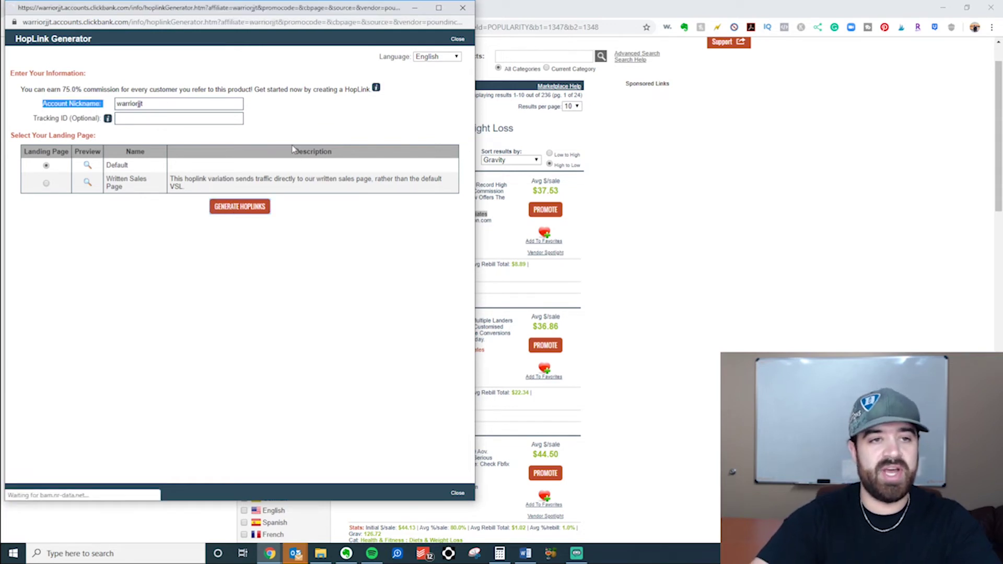
{"action": "triple_click", "coordinate": [232, 278]}
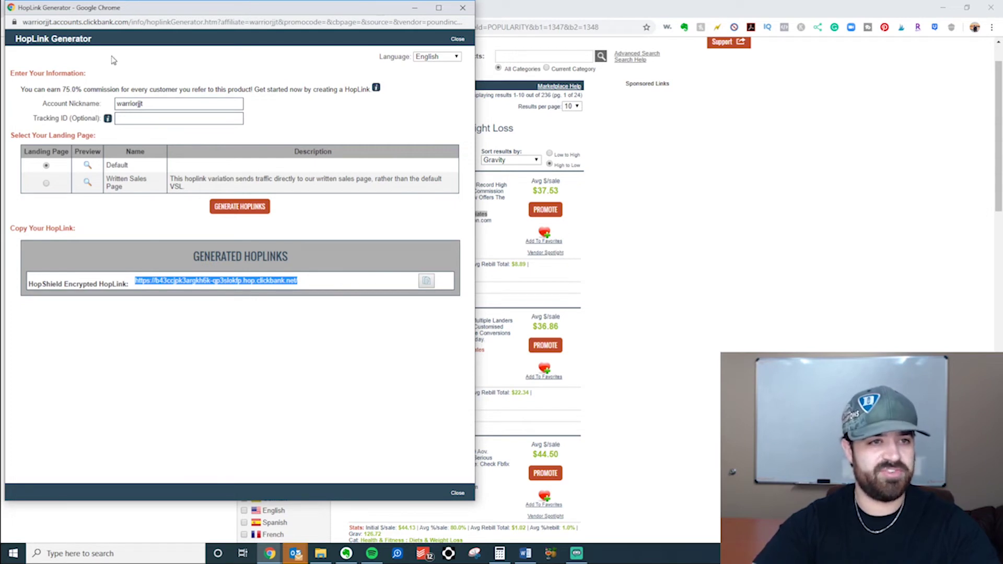
Highlight the generated encrypted HopLink for Cinderella Solution, clear the selection and close the HopLink Generator
{"action": "left_click", "coordinate": [233, 280]}
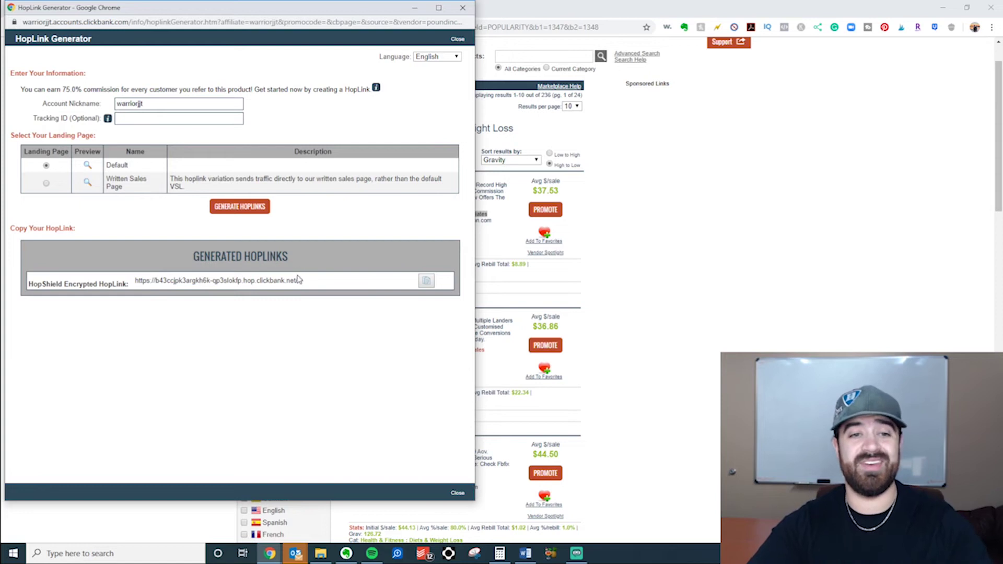
{"action": "left_click_drag", "start_coordinate": [311, 287], "coordinate": [126, 284]}
{"action": "left_click", "coordinate": [195, 327]}
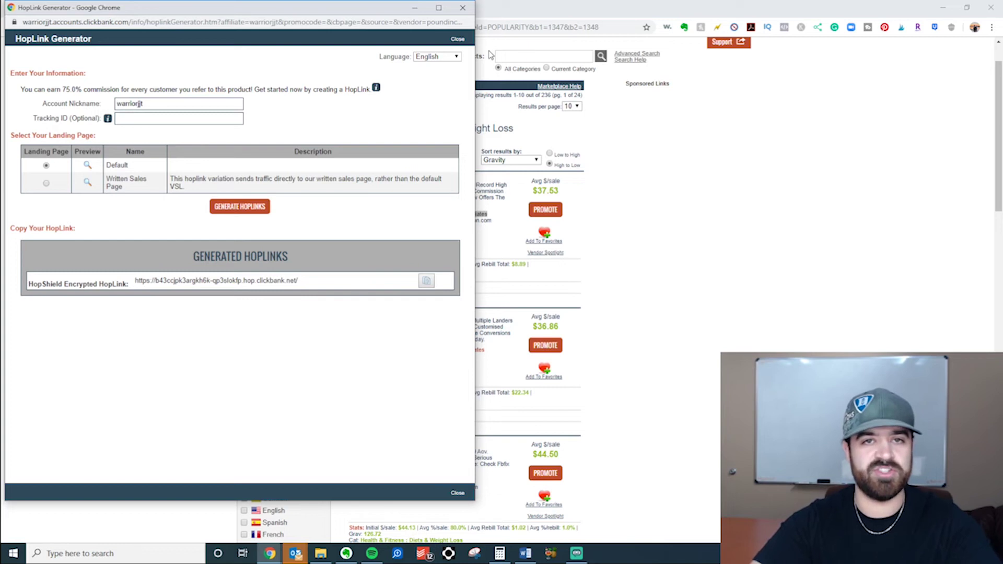
{"action": "left_click", "coordinate": [463, 7]}
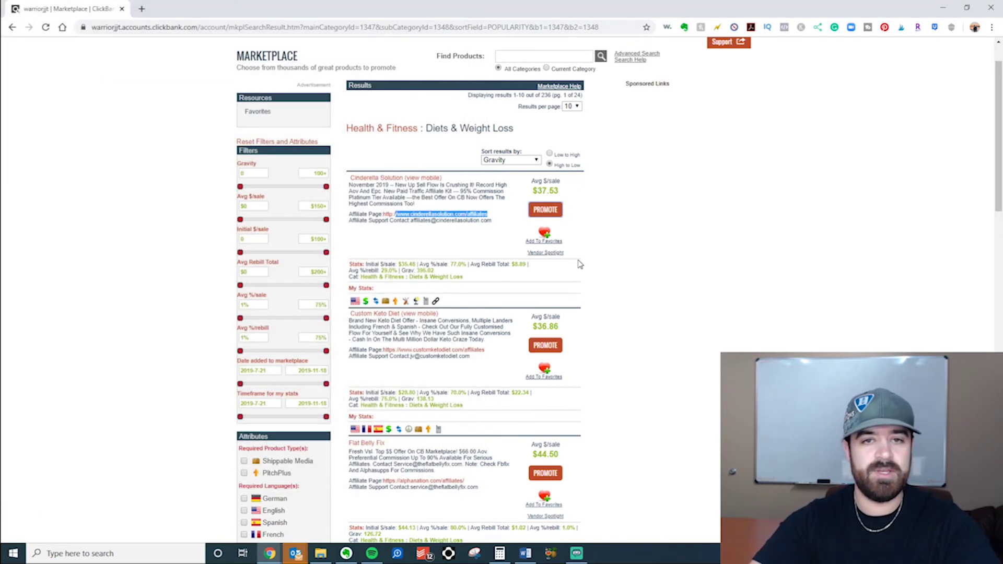
Look through the Diets & Weight Loss listings and open the Flat Belly Fix sales page in a separate tab
{"action": "scroll", "coordinate": [596, 255], "scroll_direction": "down", "scroll_amount": 2}
{"action": "scroll", "coordinate": [595, 255], "scroll_direction": "down", "scroll_amount": 5}
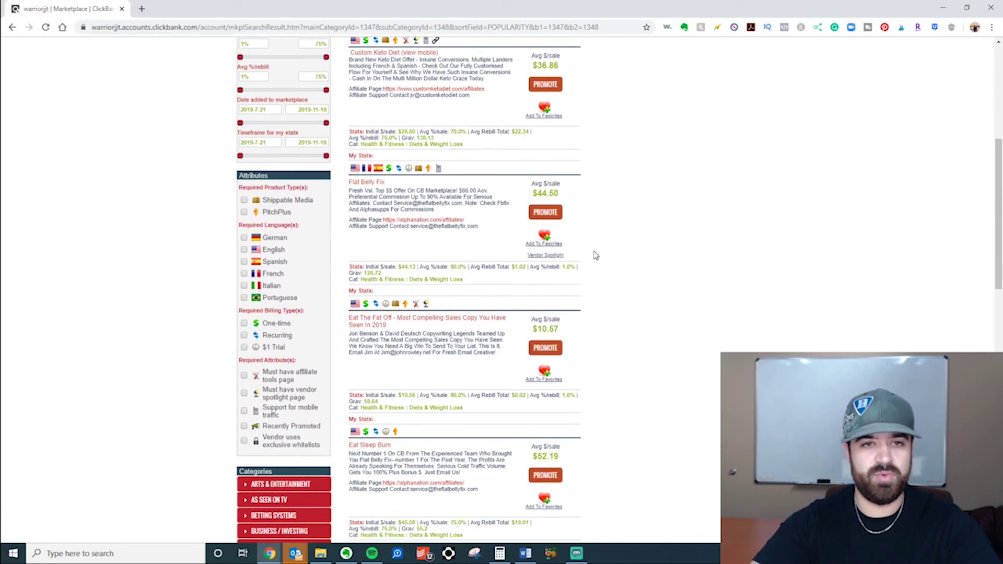
{"action": "scroll", "coordinate": [595, 255], "scroll_direction": "down", "scroll_amount": 5}
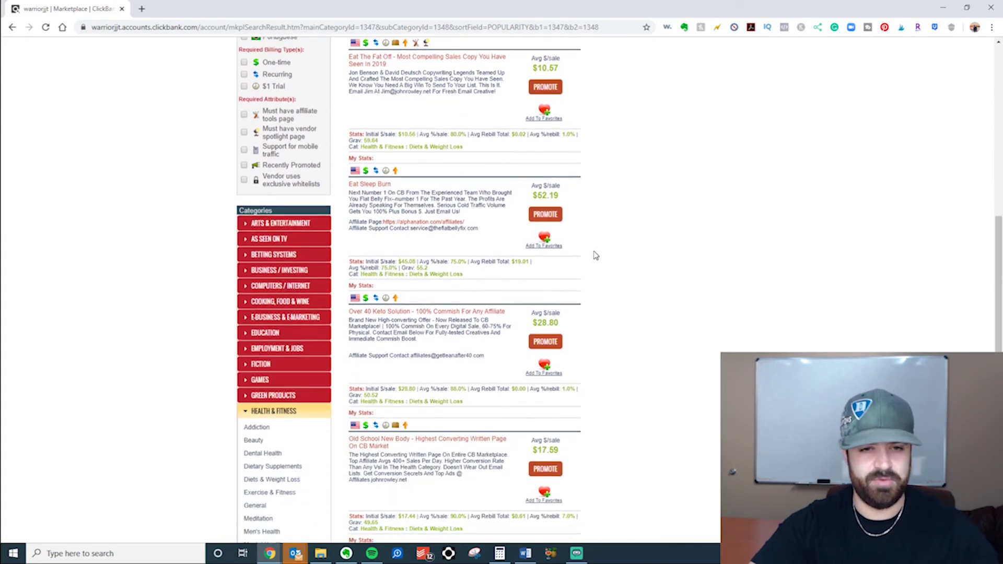
{"action": "scroll", "coordinate": [596, 255], "scroll_direction": "up", "scroll_amount": 6}
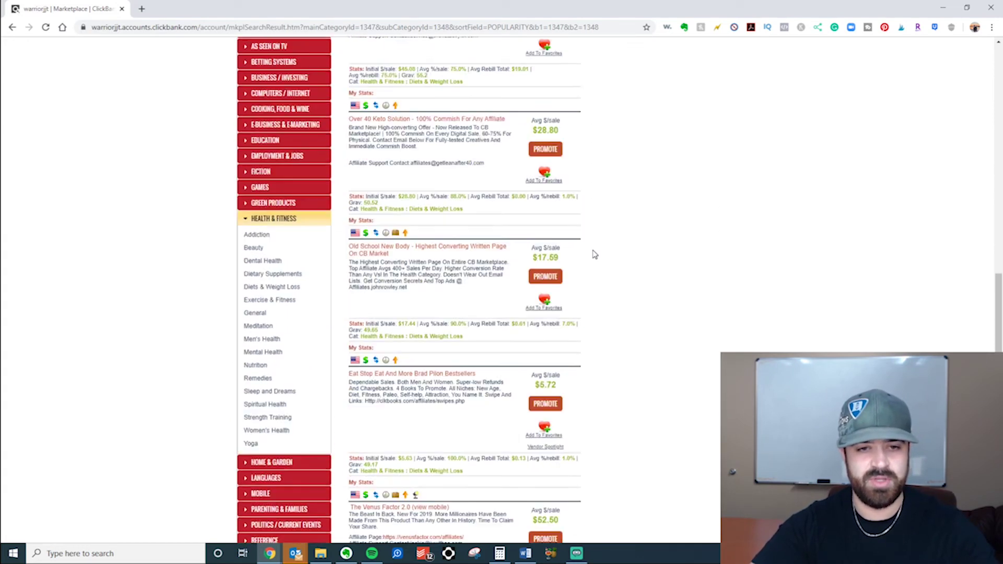
{"action": "scroll", "coordinate": [567, 244], "scroll_direction": "up", "scroll_amount": 2}
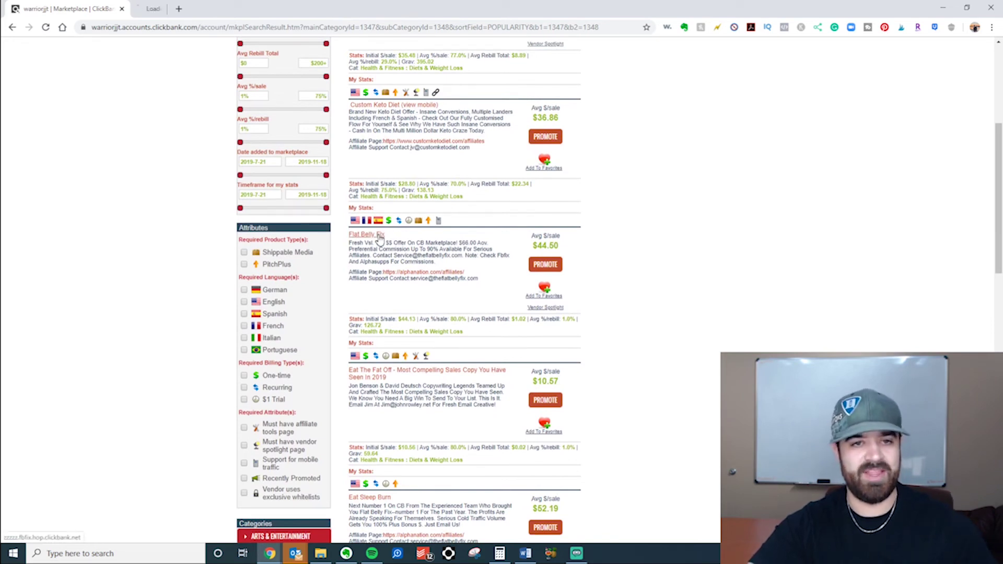
{"action": "left_click", "coordinate": [202, 10]}
{"action": "left_click", "coordinate": [87, 9]}
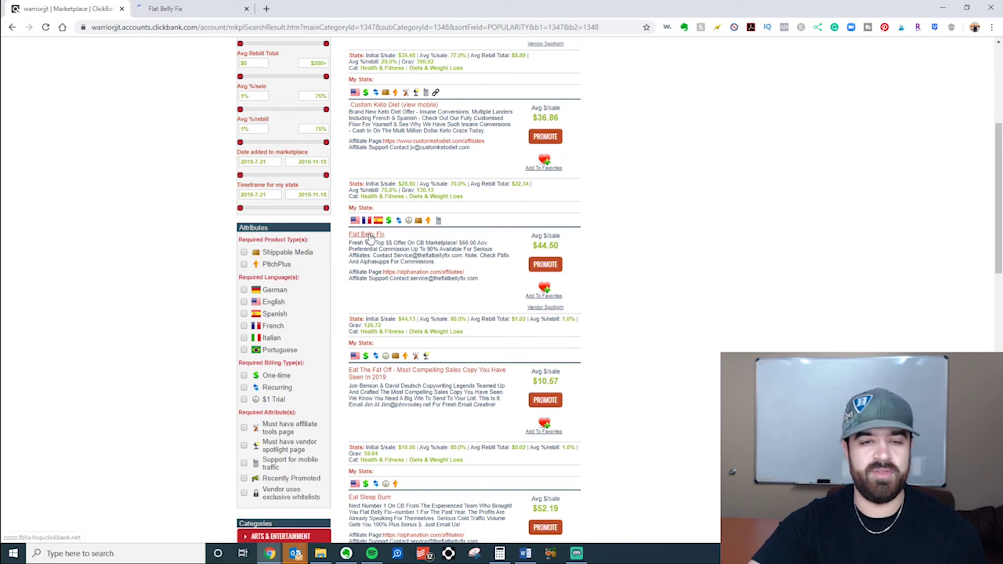
{"action": "left_click", "coordinate": [209, 9]}
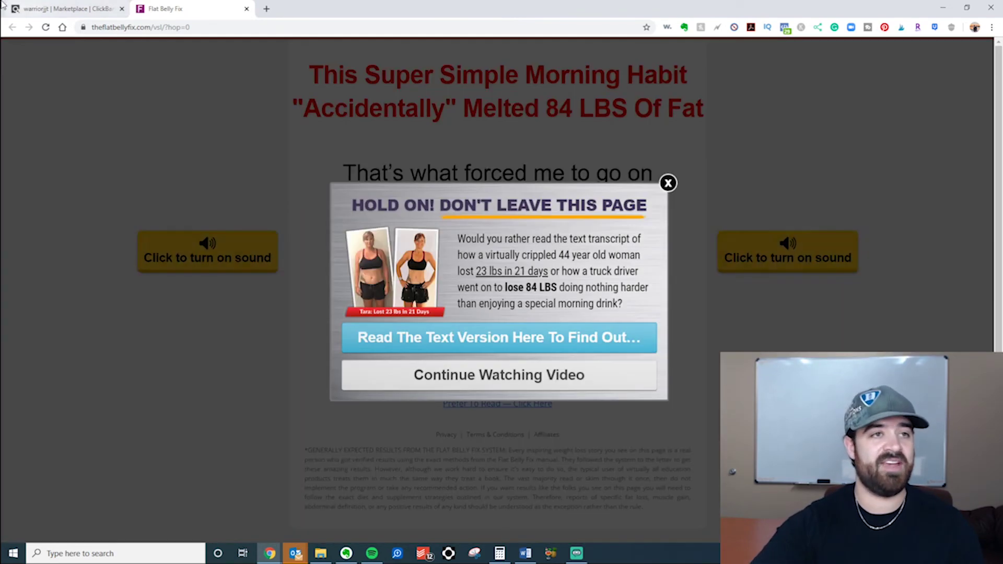
Return to the Diets & Weight Loss results and sort them by gravity from low to high
{"action": "left_click", "coordinate": [68, 8]}
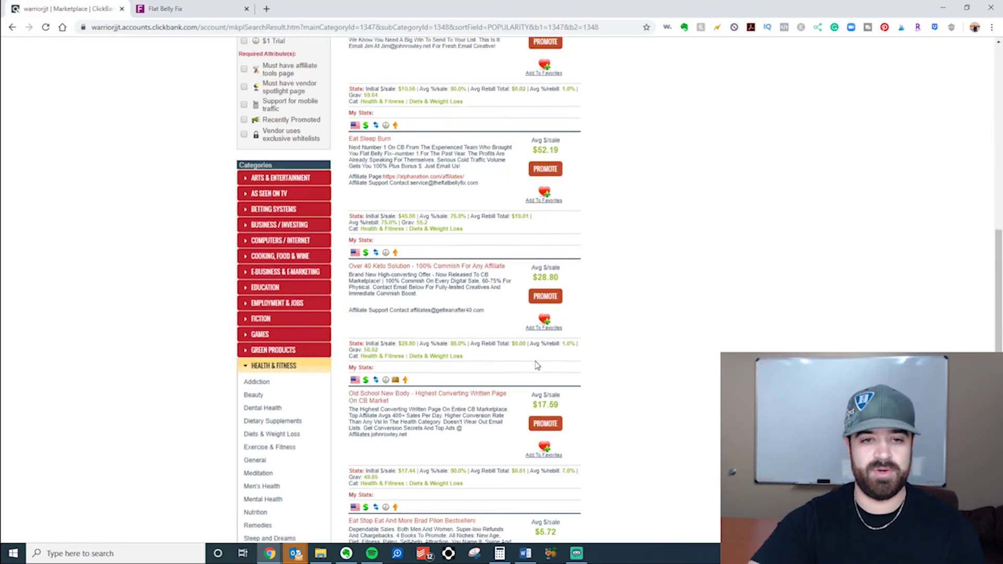
{"action": "scroll", "coordinate": [538, 366], "scroll_direction": "down", "scroll_amount": 10}
{"action": "scroll", "coordinate": [544, 377], "scroll_direction": "up", "scroll_amount": 20}
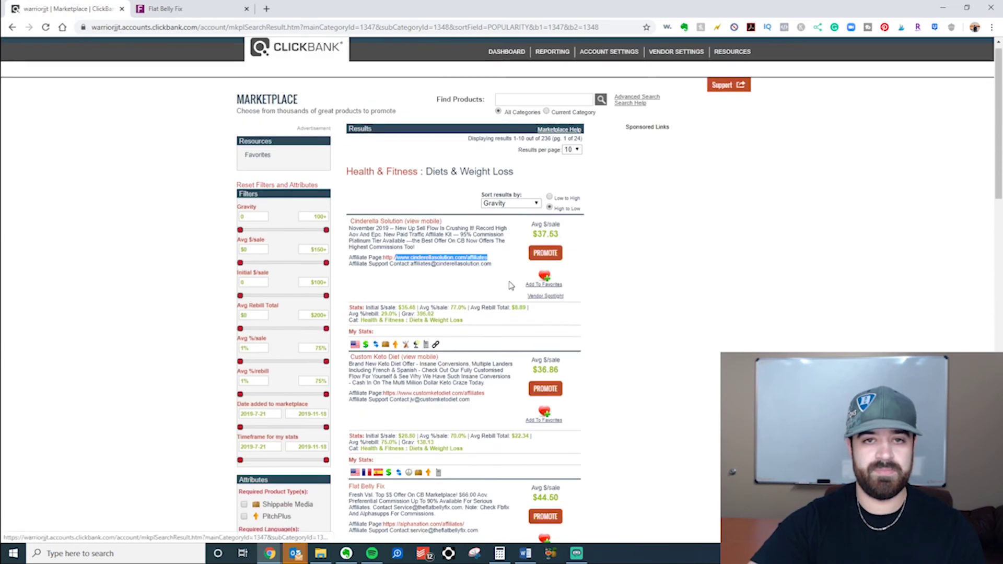
{"action": "scroll", "coordinate": [510, 285], "scroll_direction": "up", "scroll_amount": 1}
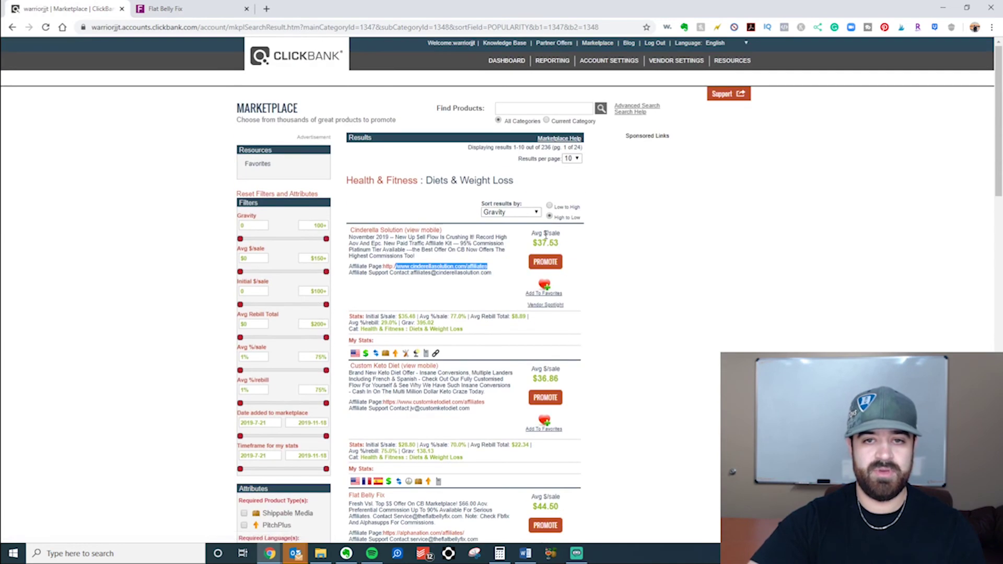
{"action": "left_click", "coordinate": [550, 207]}
Open the 21 Days To Healthy Eating sales page in a new tab, examine its design and copy, and close it
{"action": "left_click", "coordinate": [393, 230], "text": "ctrl"}
{"action": "left_click", "coordinate": [331, 7]}
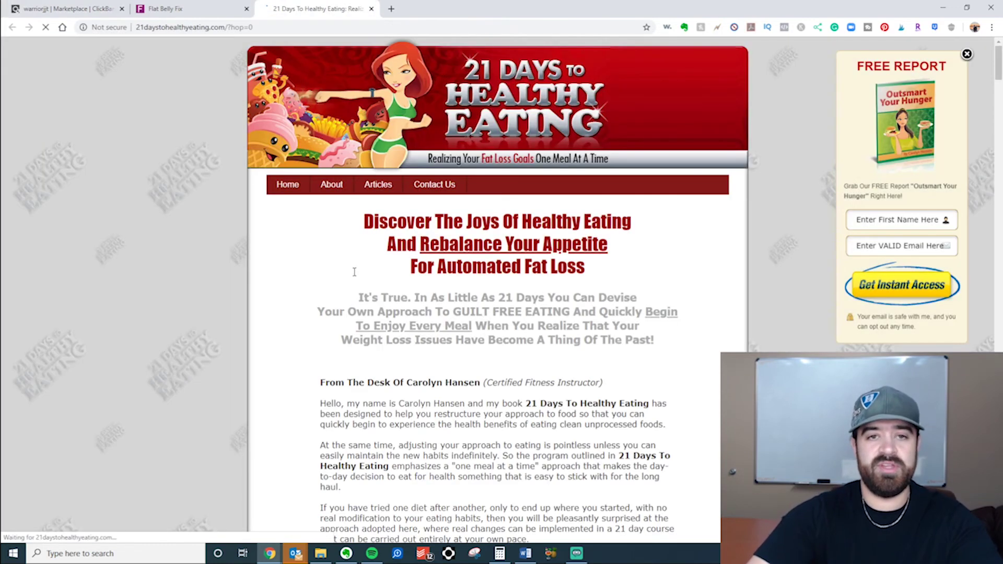
{"action": "scroll", "coordinate": [318, 298], "scroll_direction": "down", "scroll_amount": 5}
{"action": "scroll", "coordinate": [319, 298], "scroll_direction": "down", "scroll_amount": 20}
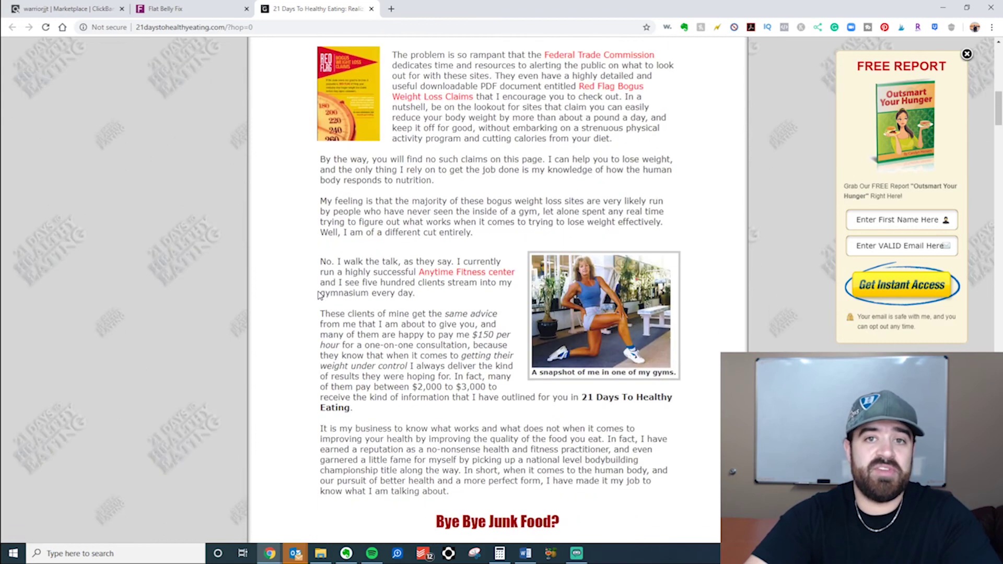
{"action": "scroll", "coordinate": [313, 283], "scroll_direction": "down", "scroll_amount": 20}
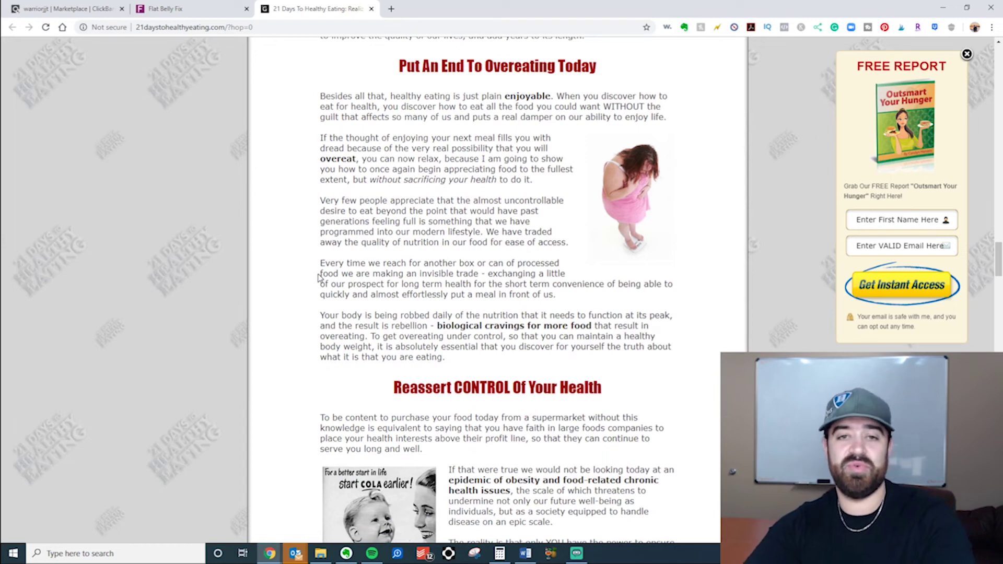
{"action": "scroll", "coordinate": [320, 277], "scroll_direction": "down", "scroll_amount": 6}
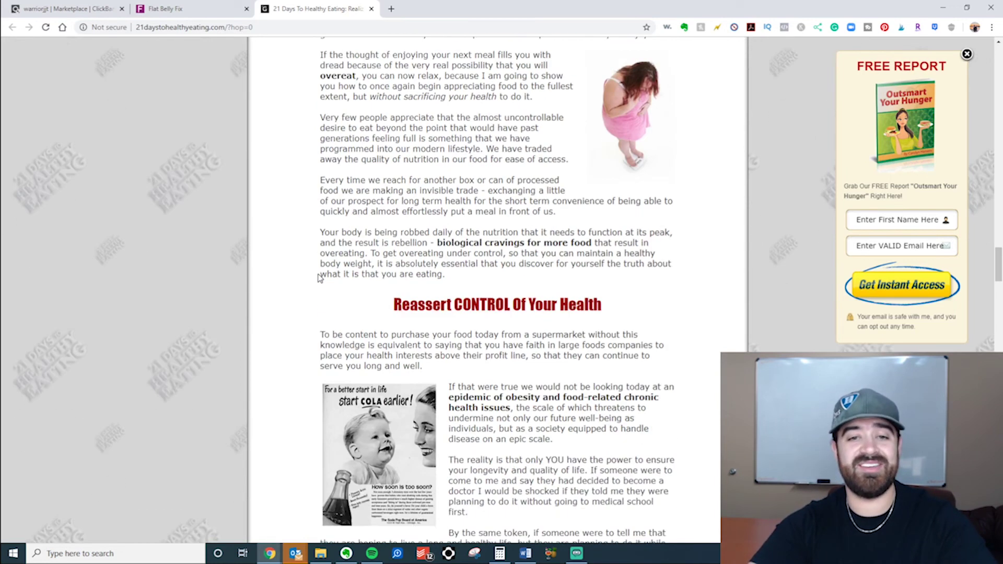
{"action": "scroll", "coordinate": [320, 277], "scroll_direction": "down", "scroll_amount": 2}
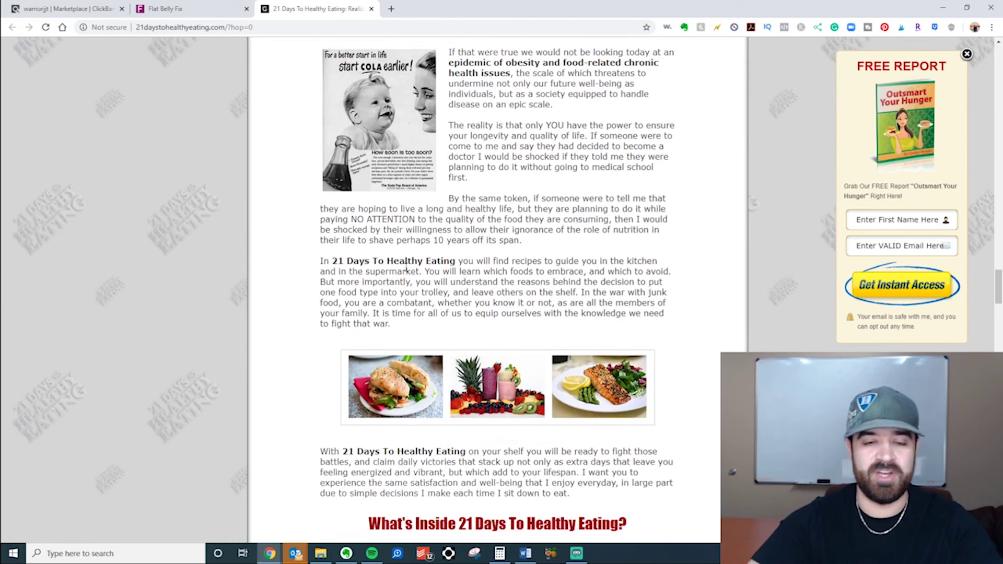
{"action": "scroll", "coordinate": [408, 266], "scroll_direction": "down", "scroll_amount": 9}
{"action": "scroll", "coordinate": [408, 267], "scroll_direction": "up", "scroll_amount": 20}
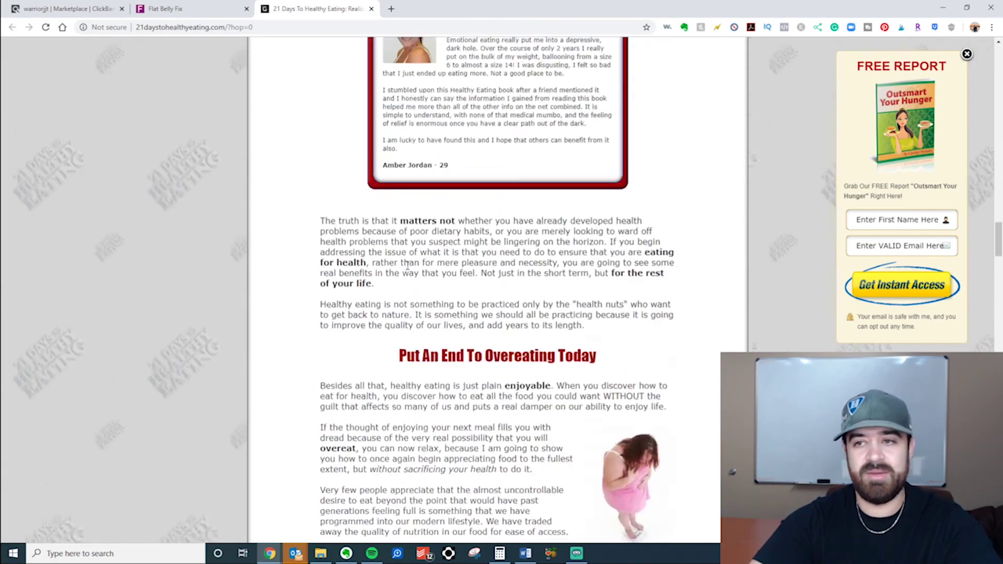
{"action": "left_click", "coordinate": [371, 9]}
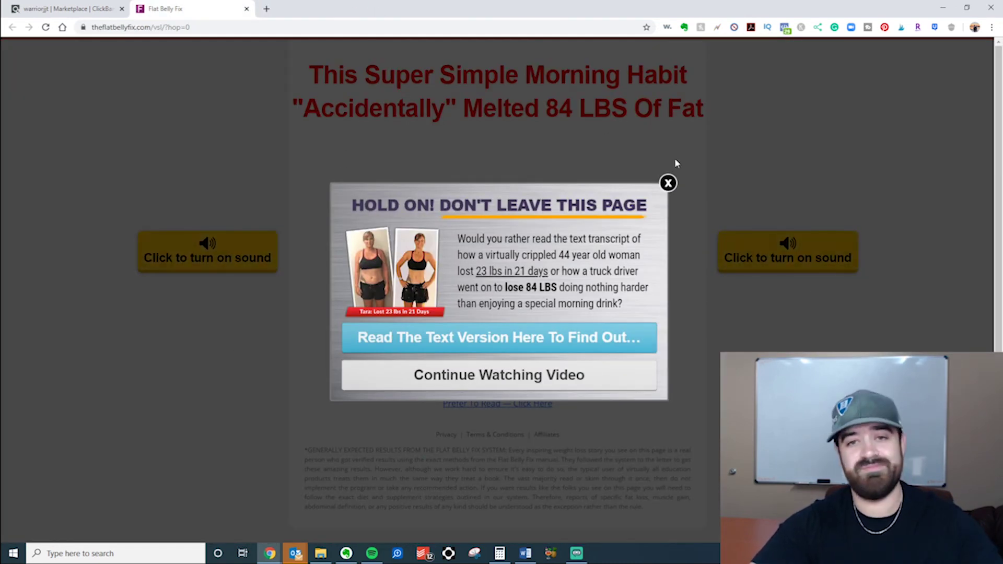
Go back from the sorted results to the Marketplace category page and close the Flat Belly Fix tab
{"action": "left_click", "coordinate": [68, 9]}
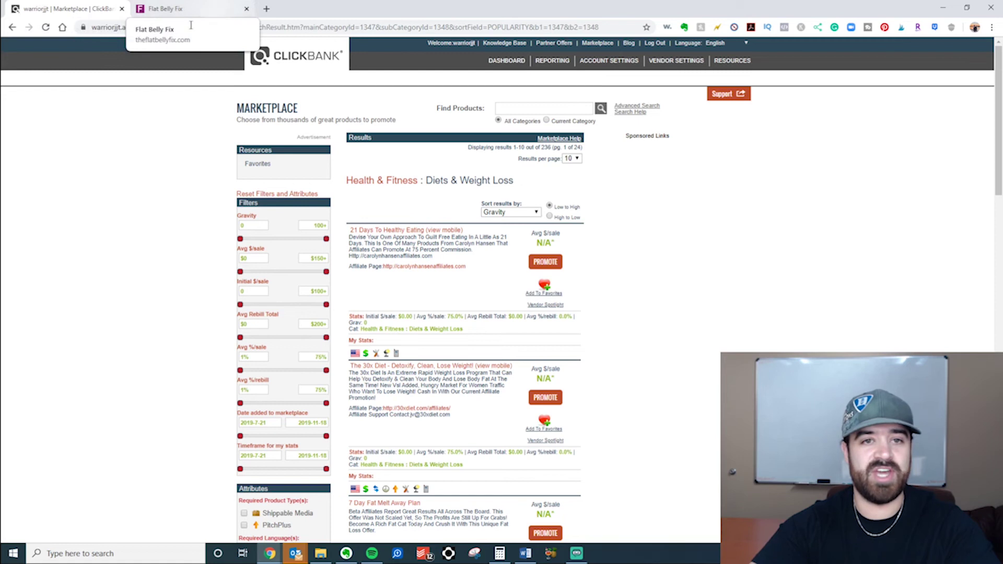
{"action": "left_click", "coordinate": [11, 27]}
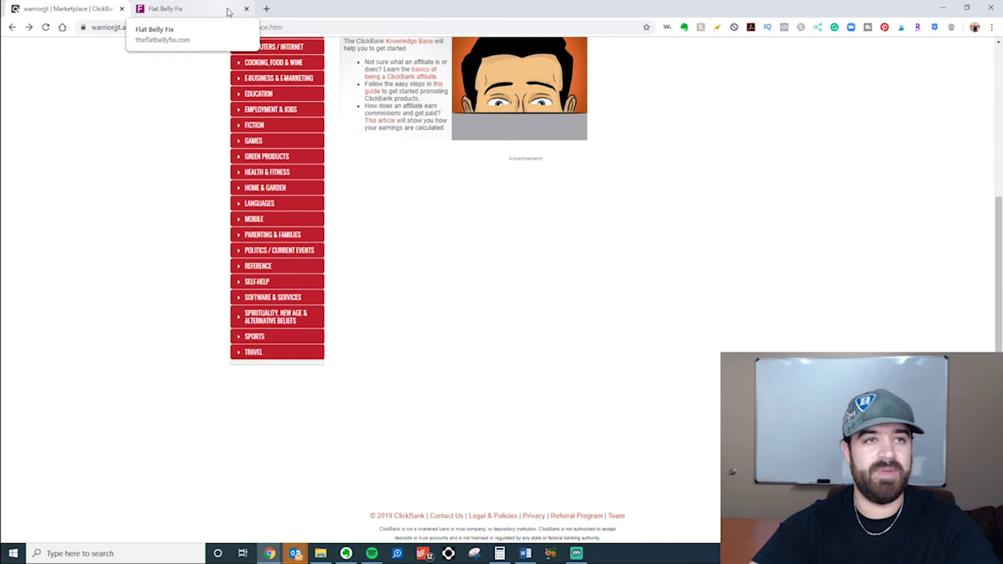
{"action": "left_click", "coordinate": [246, 10]}
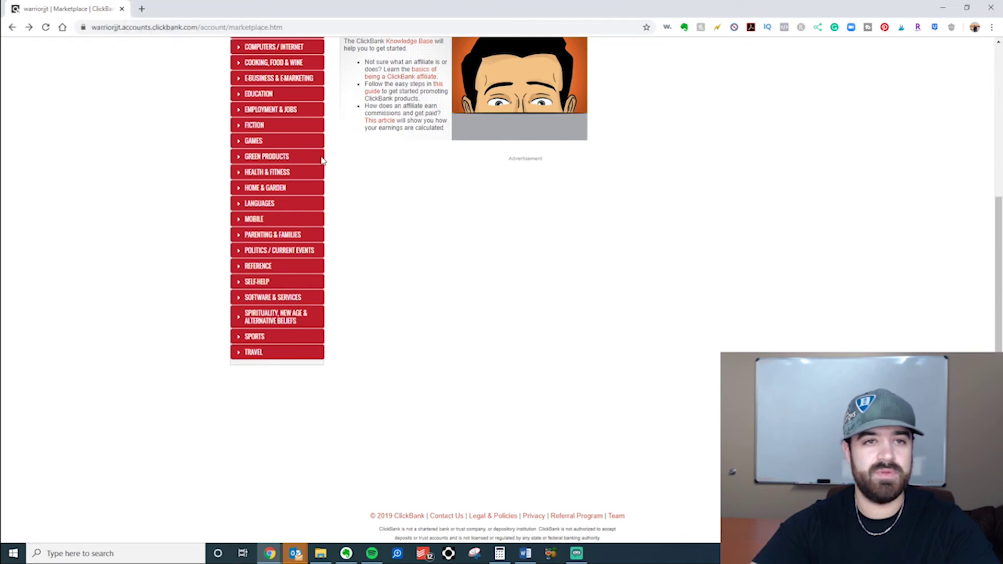
Open the Health & Fitness category and narrow its results to the Diets & Weight Loss subcategory
{"action": "scroll", "coordinate": [268, 151], "scroll_direction": "up", "scroll_amount": 2}
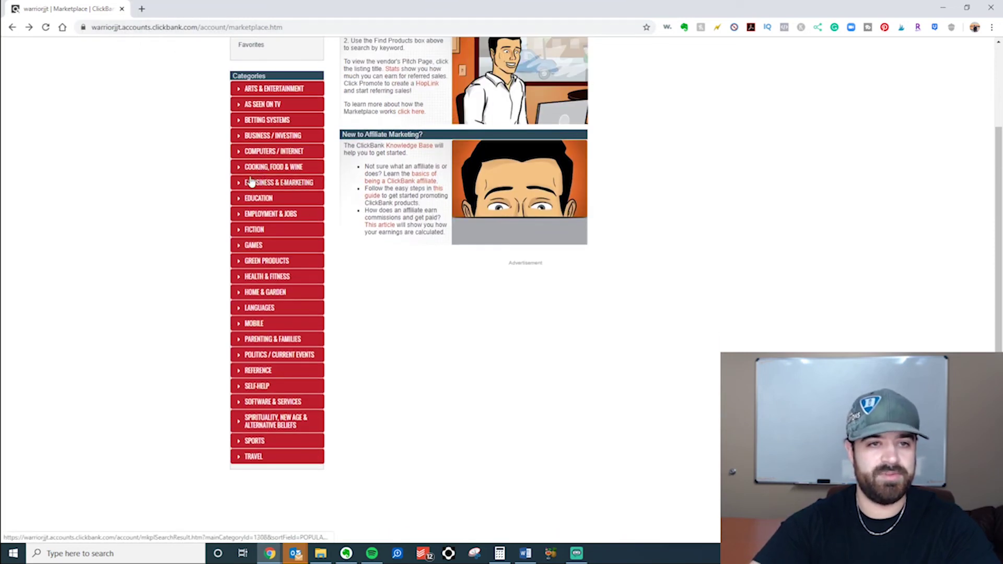
{"action": "left_click", "coordinate": [238, 280]}
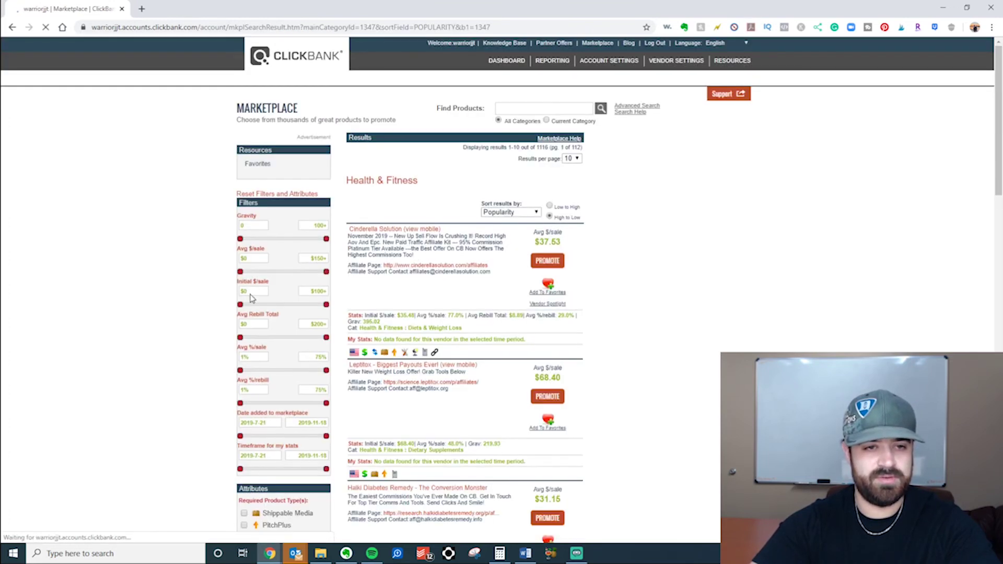
{"action": "scroll", "coordinate": [251, 300], "scroll_direction": "down", "scroll_amount": 7}
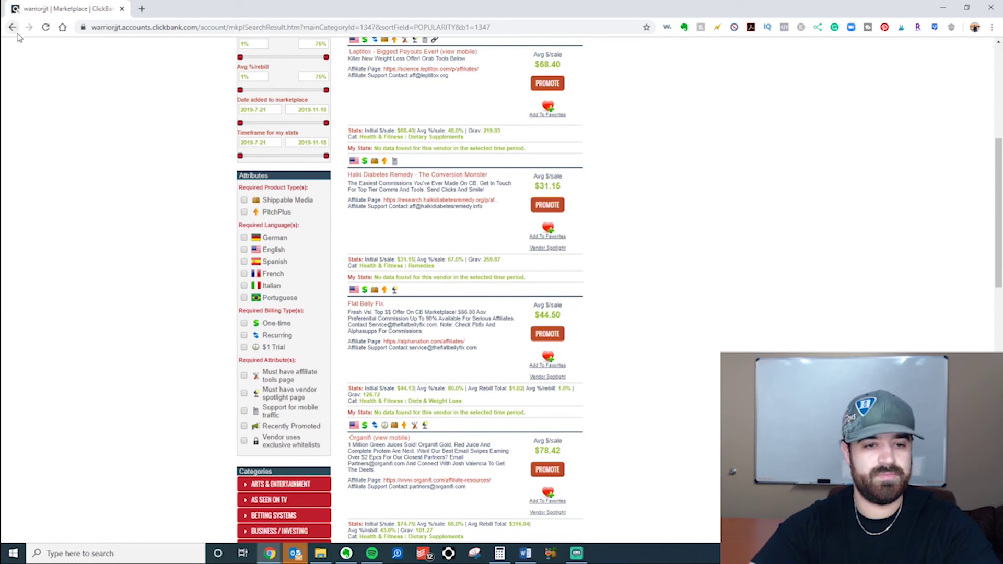
{"action": "scroll", "coordinate": [194, 247], "scroll_direction": "down", "scroll_amount": 7}
{"action": "scroll", "coordinate": [271, 316], "scroll_direction": "down", "scroll_amount": 2}
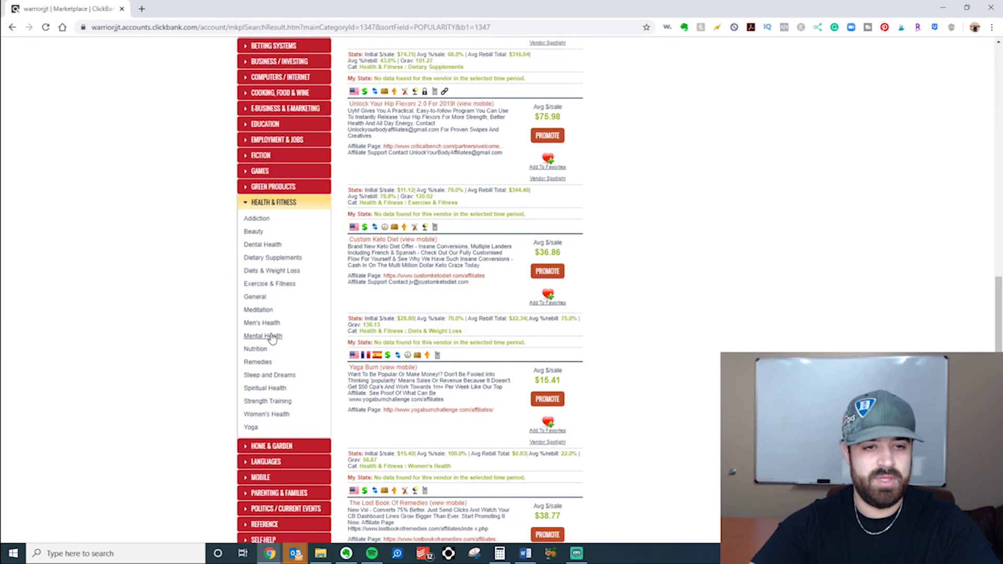
{"action": "left_click", "coordinate": [281, 277]}
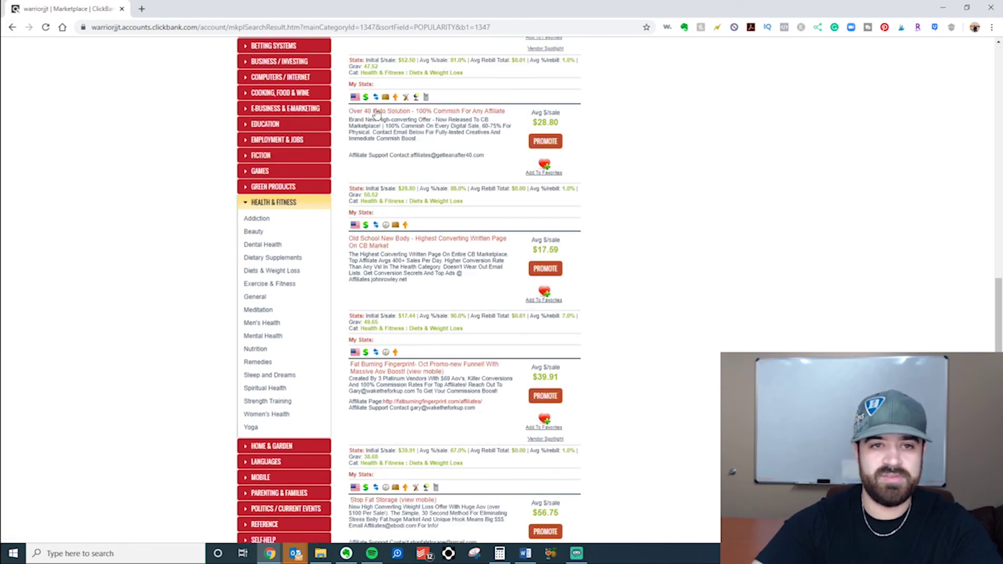
Find Flat Belly Fix in the Diets & Weight Loss results and open its affiliate page
{"action": "scroll", "coordinate": [395, 144], "scroll_direction": "down", "scroll_amount": 2}
{"action": "scroll", "coordinate": [396, 143], "scroll_direction": "up", "scroll_amount": 9}
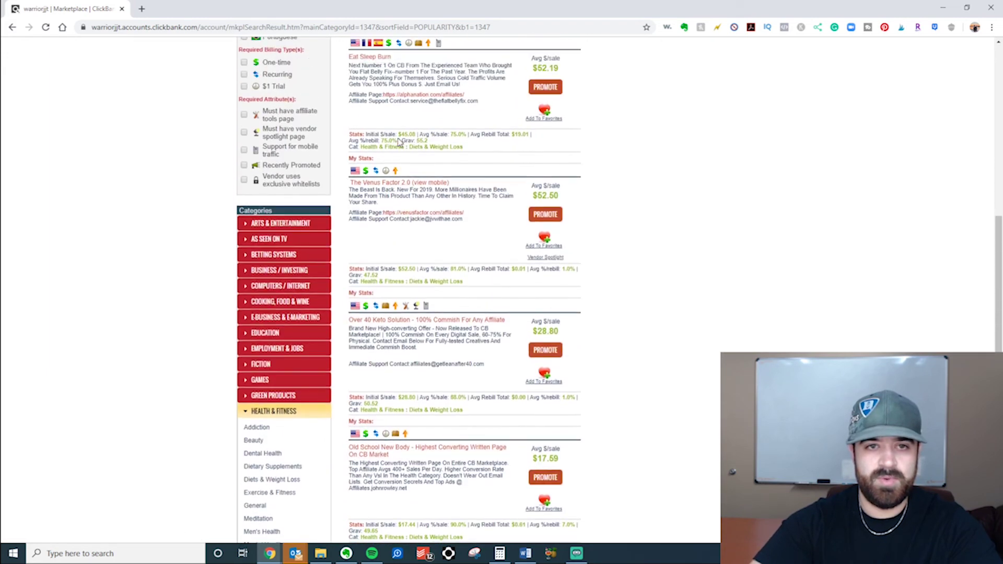
{"action": "scroll", "coordinate": [399, 143], "scroll_direction": "up", "scroll_amount": 5}
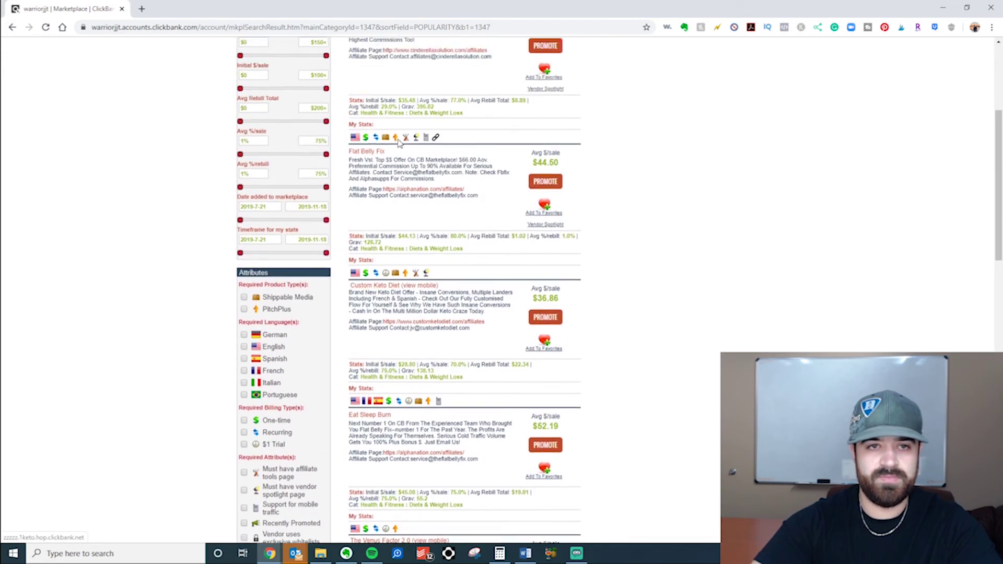
{"action": "left_click", "coordinate": [427, 249]}
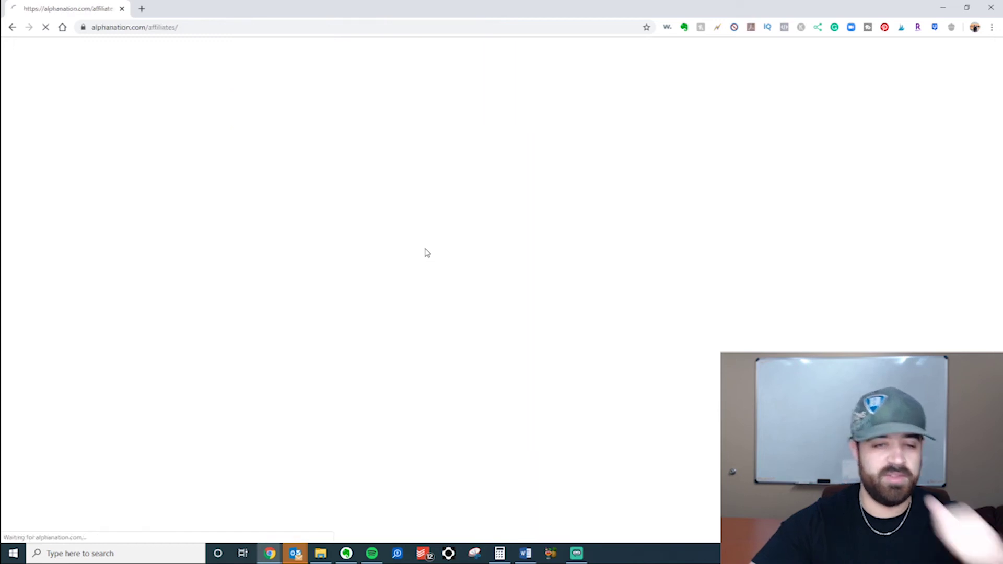
Examine the HopLink templates and email swipe links for each product on the AlphaNation Affiliate Resources page
{"action": "scroll", "coordinate": [212, 221], "scroll_direction": "down", "scroll_amount": 3}
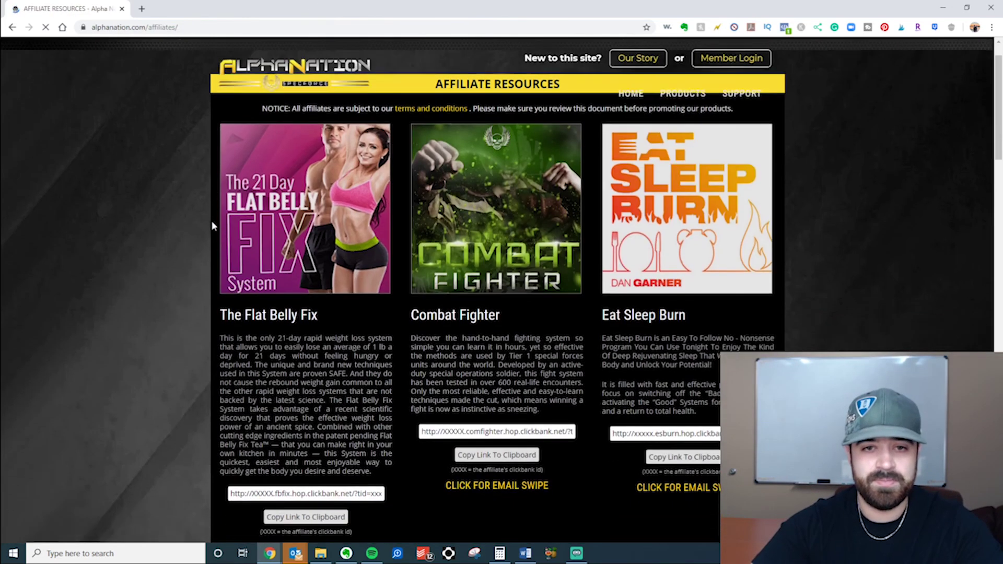
{"action": "scroll", "coordinate": [468, 255], "scroll_direction": "down", "scroll_amount": 8}
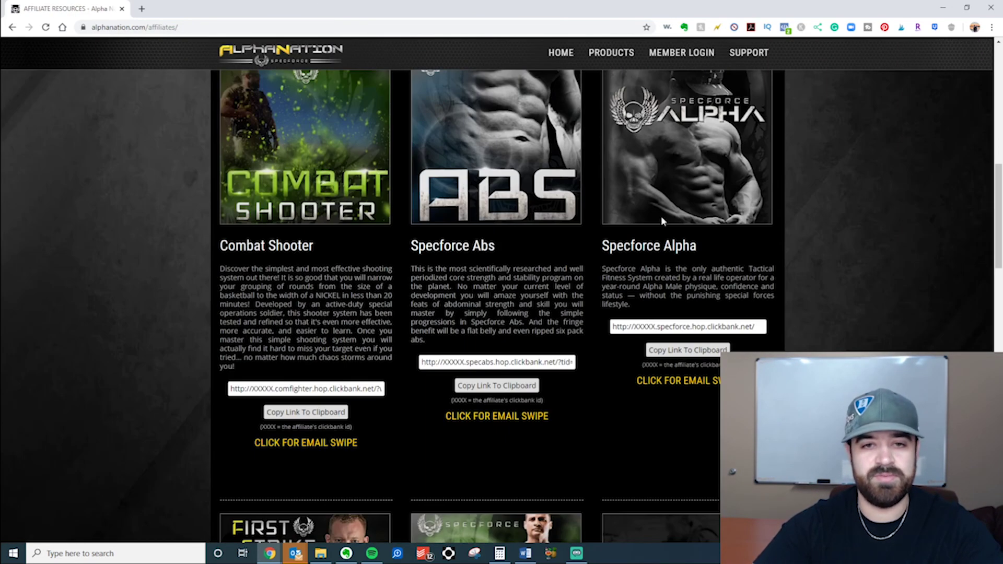
{"action": "scroll", "coordinate": [660, 215], "scroll_direction": "up", "scroll_amount": 8}
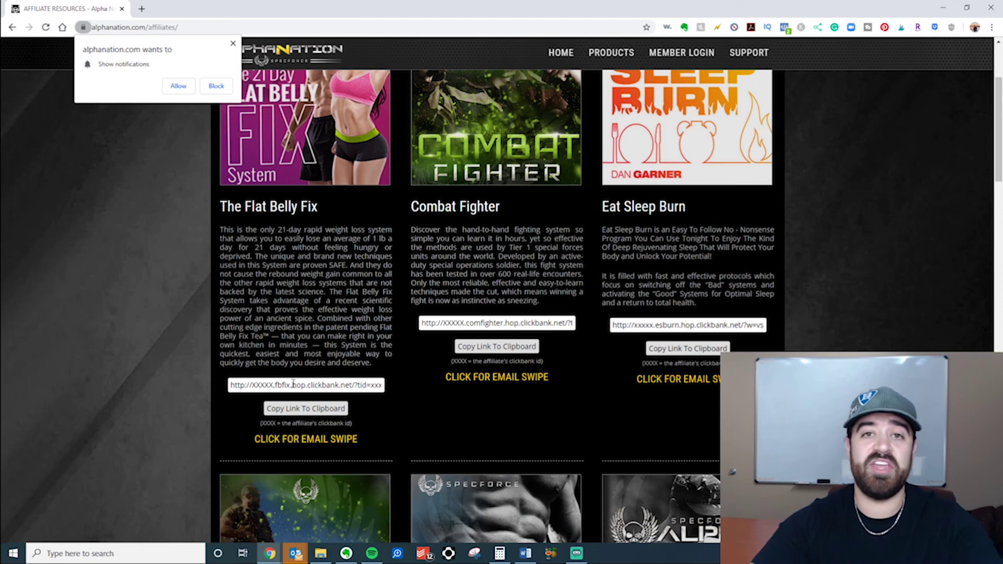
{"action": "scroll", "coordinate": [277, 397], "scroll_direction": "up", "scroll_amount": 3}
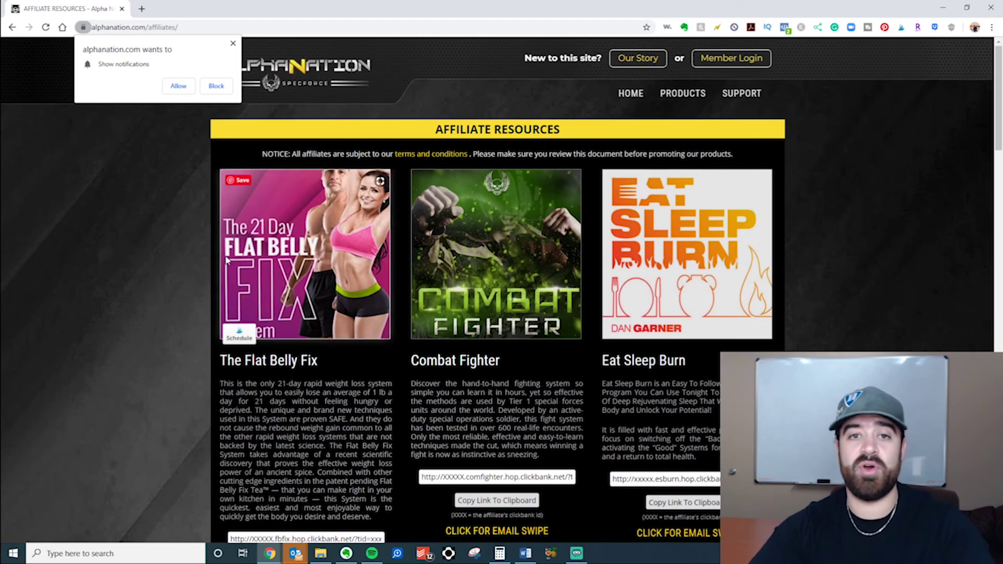
{"action": "scroll", "coordinate": [507, 359], "scroll_direction": "down", "scroll_amount": 10}
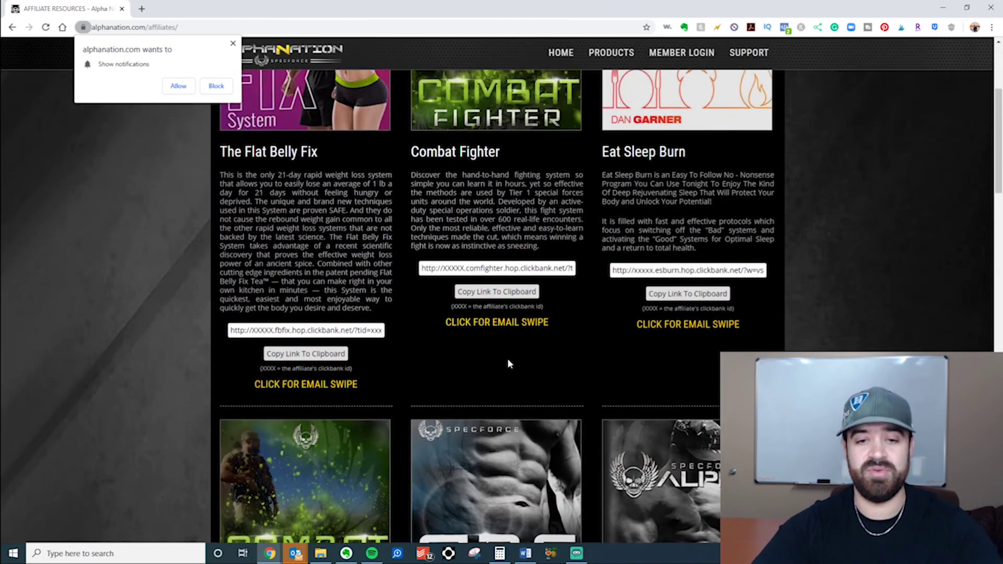
Review the remaining product links on the AlphaNation affiliate page and return to the Health & Fitness marketplace results
{"action": "scroll", "coordinate": [538, 334], "scroll_direction": "down", "scroll_amount": 6}
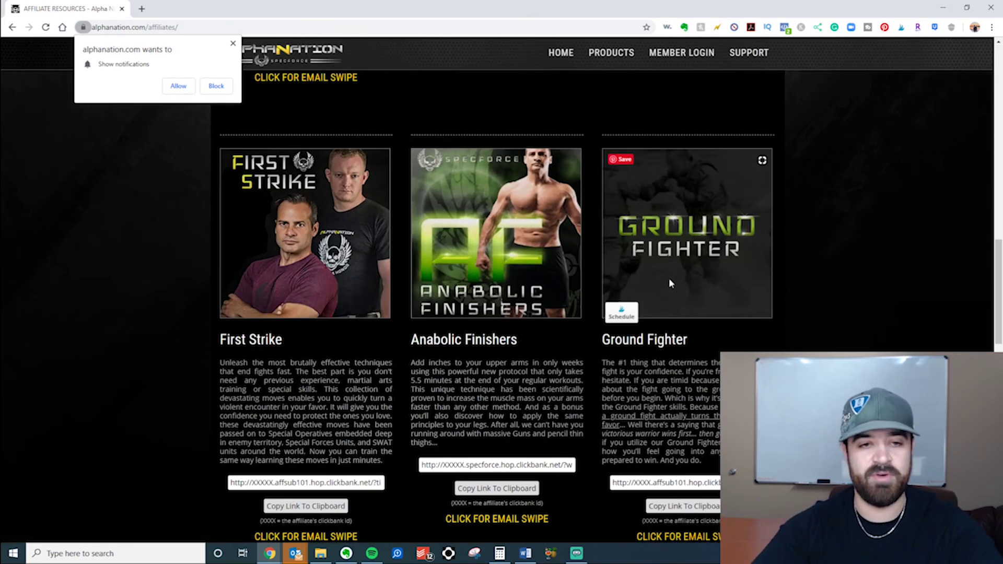
{"action": "scroll", "coordinate": [826, 314], "scroll_direction": "down", "scroll_amount": 3}
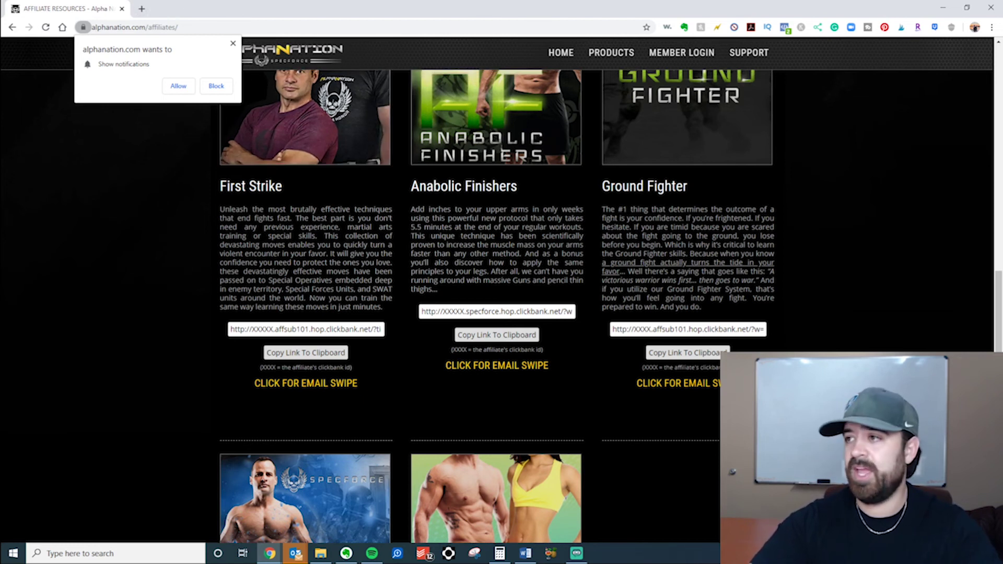
{"action": "scroll", "coordinate": [502, 306], "scroll_direction": "up", "scroll_amount": 6}
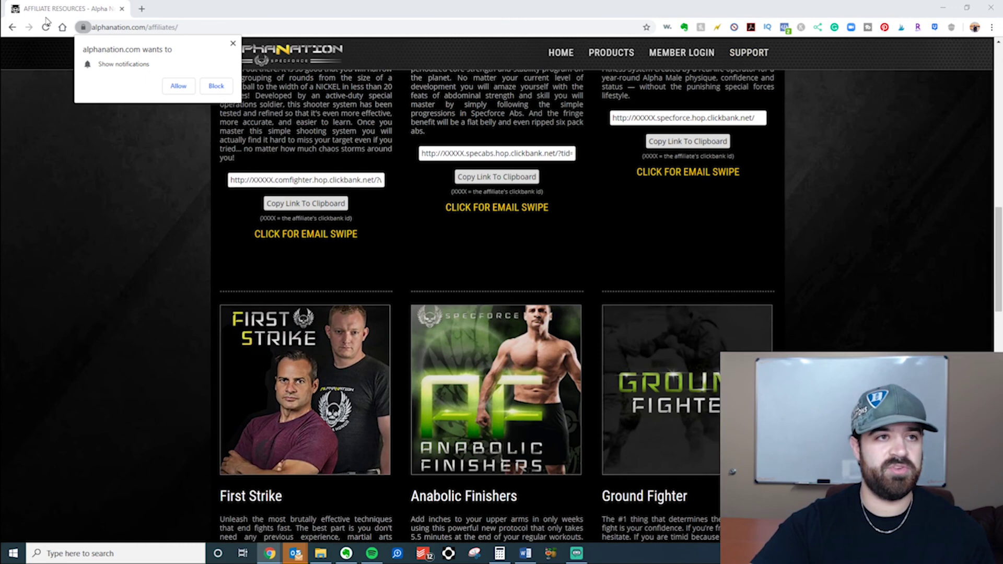
{"action": "left_click", "coordinate": [12, 28]}
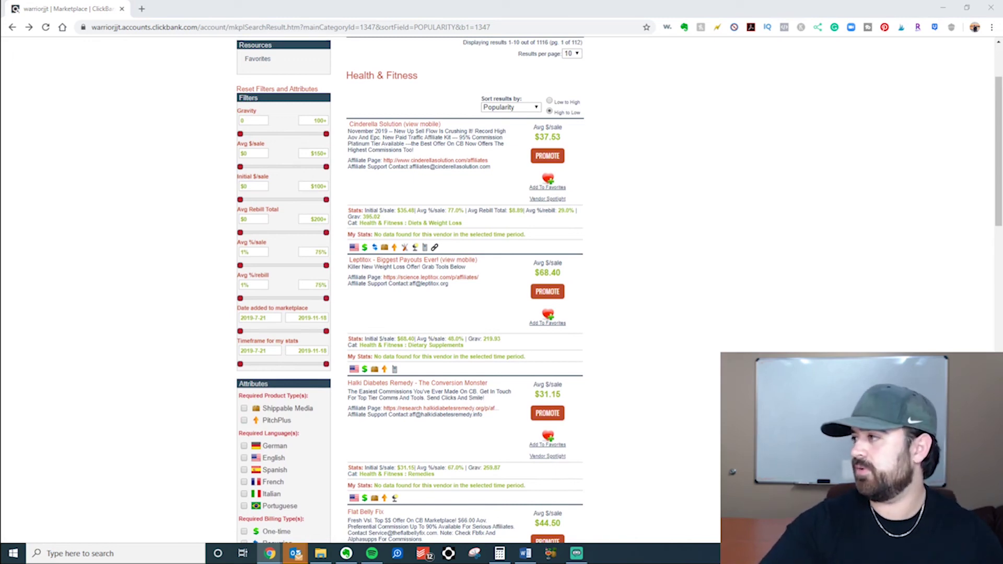
Bring the YouTube tab into the marketplace browser window and search YouTube for "cinderella solution weight loss review"
{"action": "left_click_drag", "start_coordinate": [1002, 17], "coordinate": [234, 11]}
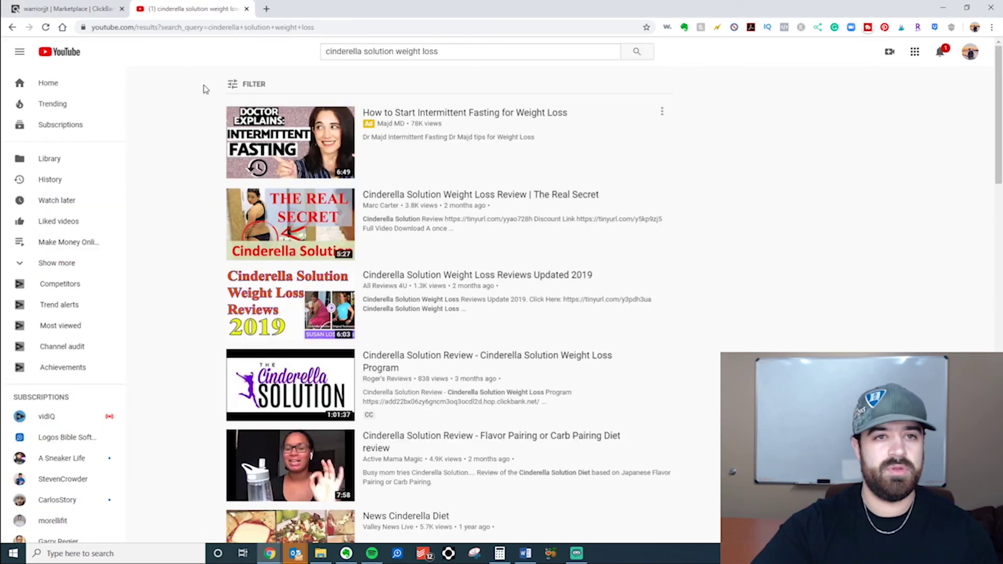
{"action": "left_click", "coordinate": [445, 54]}
{"action": "type", "text": "review"}
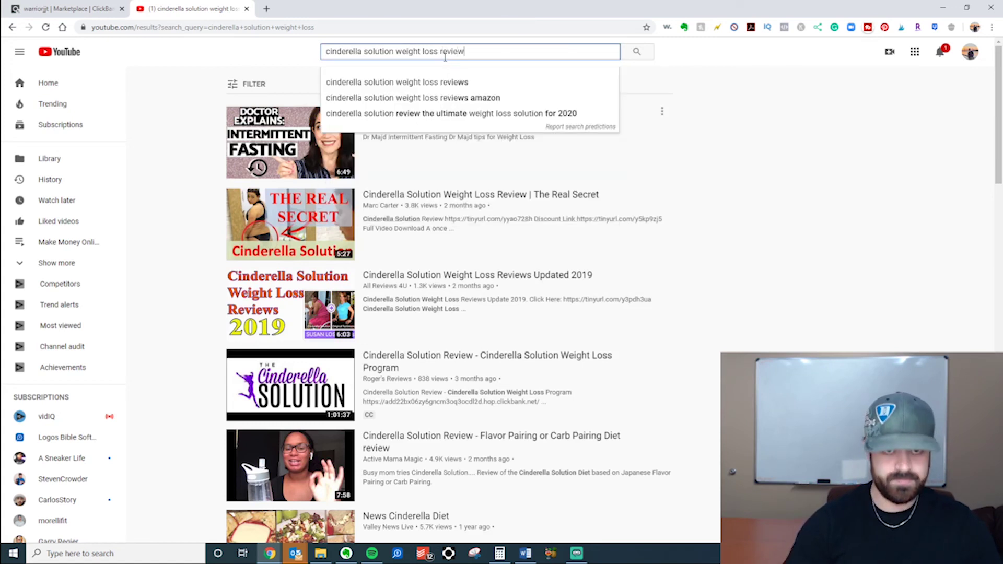
{"action": "key", "text": "Return"}
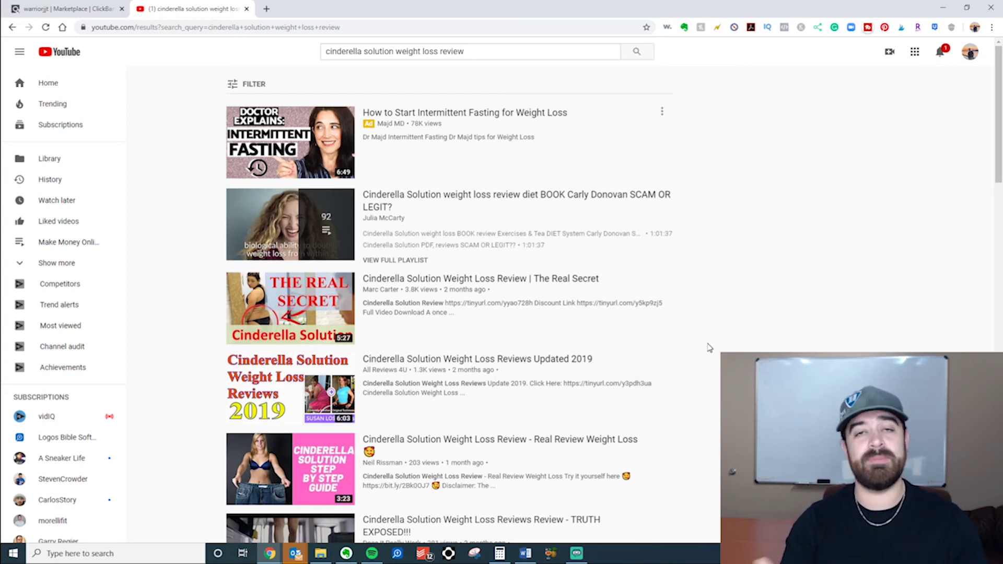
Compare the Health & Fitness marketplace listings with the YouTube review results, ending on the marketplace listings
{"action": "left_click", "coordinate": [68, 9]}
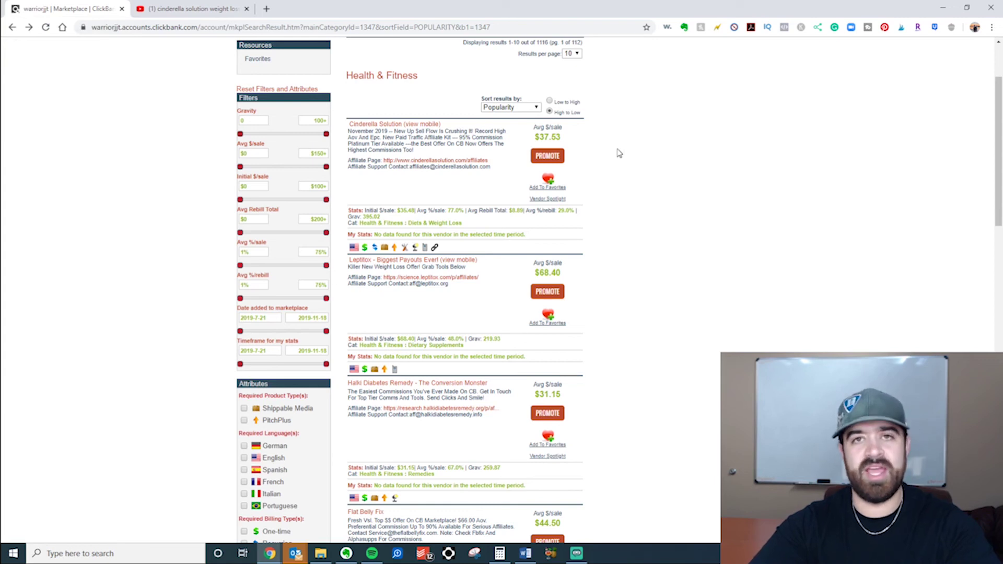
{"action": "left_click", "coordinate": [222, 4]}
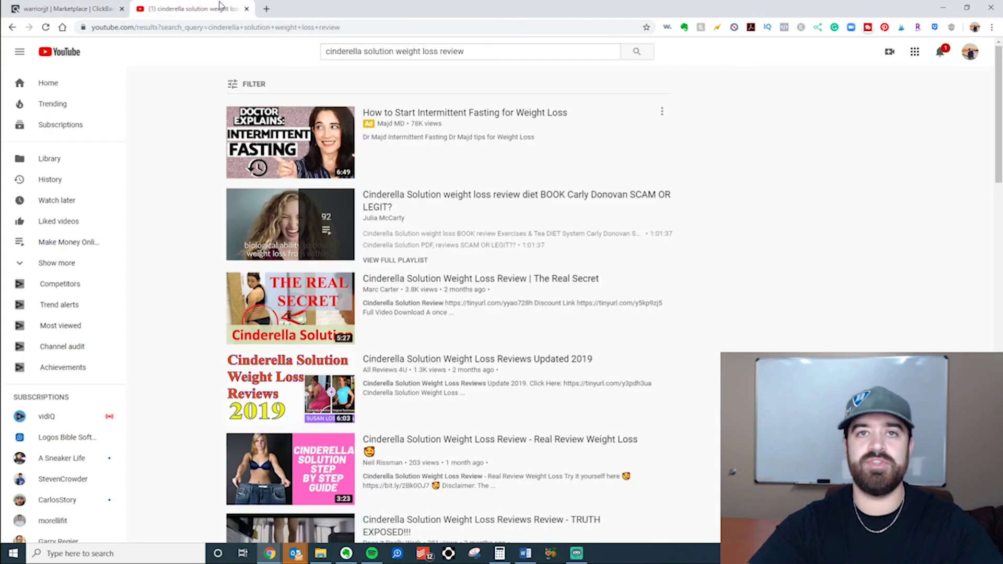
{"action": "left_click", "coordinate": [65, 8]}
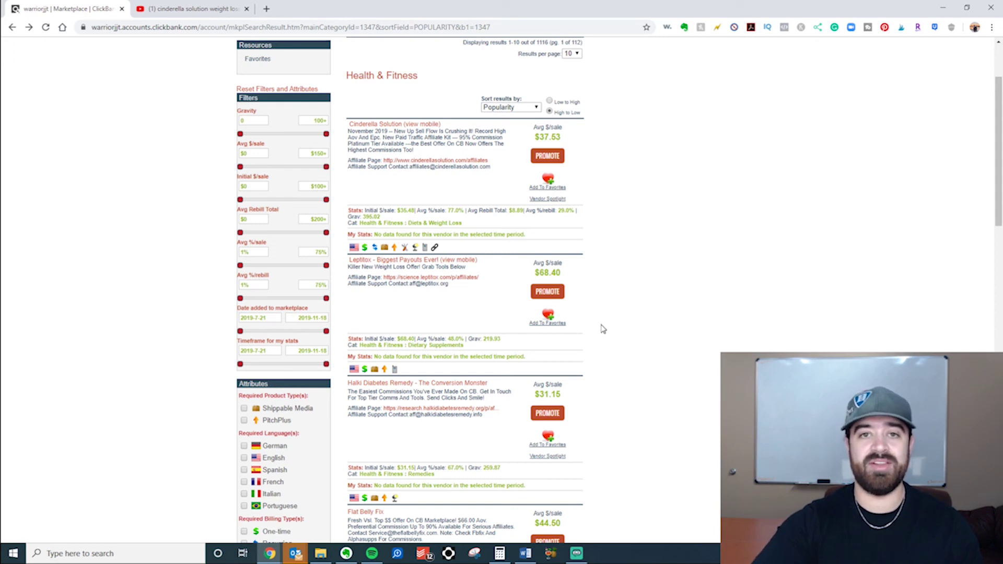
{"action": "scroll", "coordinate": [605, 328], "scroll_direction": "up", "scroll_amount": 2}
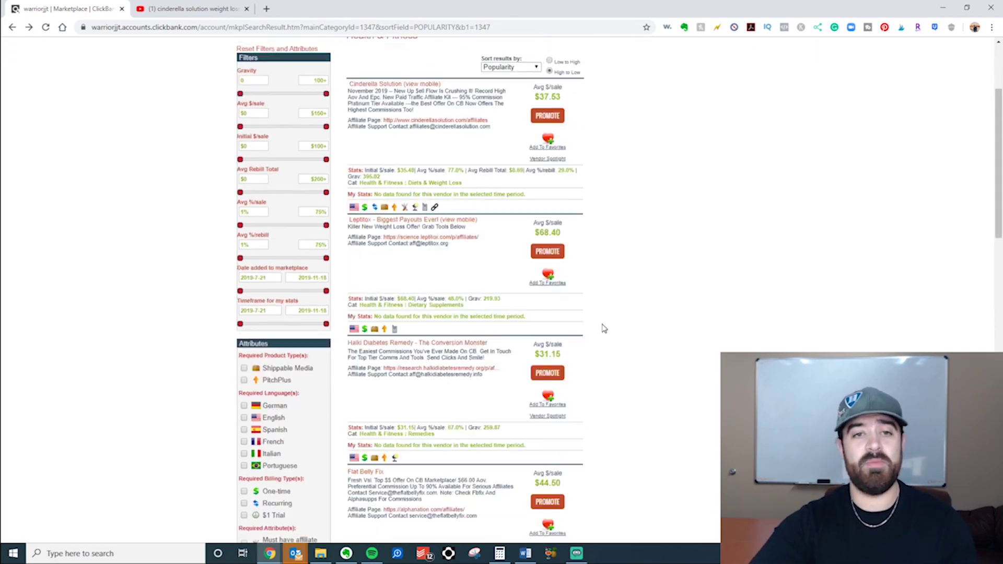